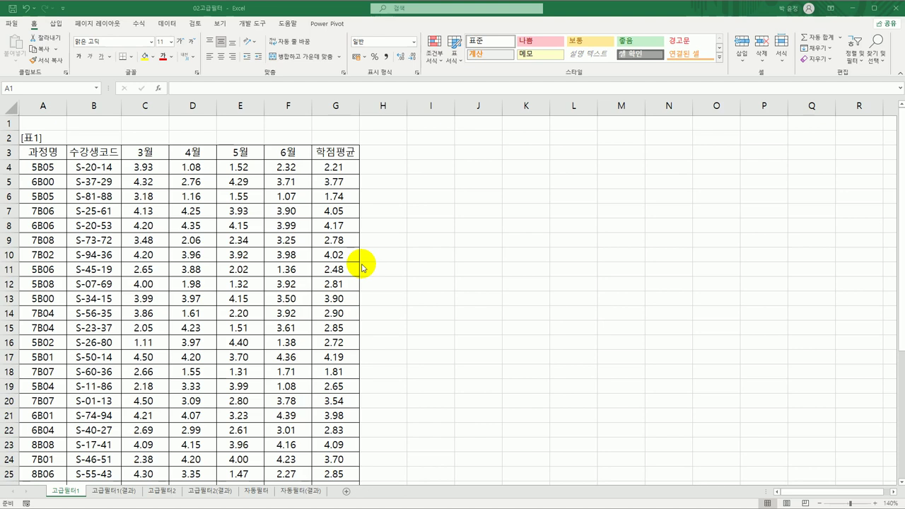
# Examine the 과정명 and 학점평균 columns of [표1] down to the table's last row
pyautogui.click(43, 152)
pyautogui.click(43, 152)
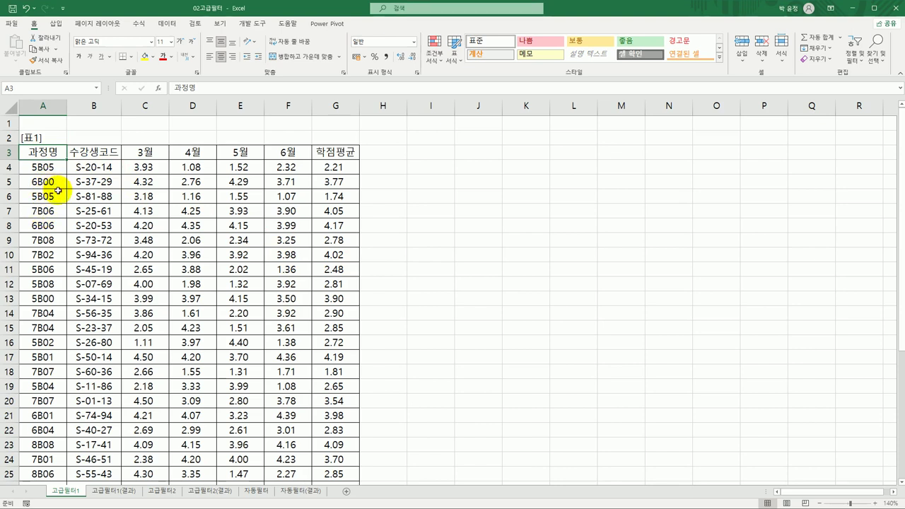
pyautogui.click(41, 167)
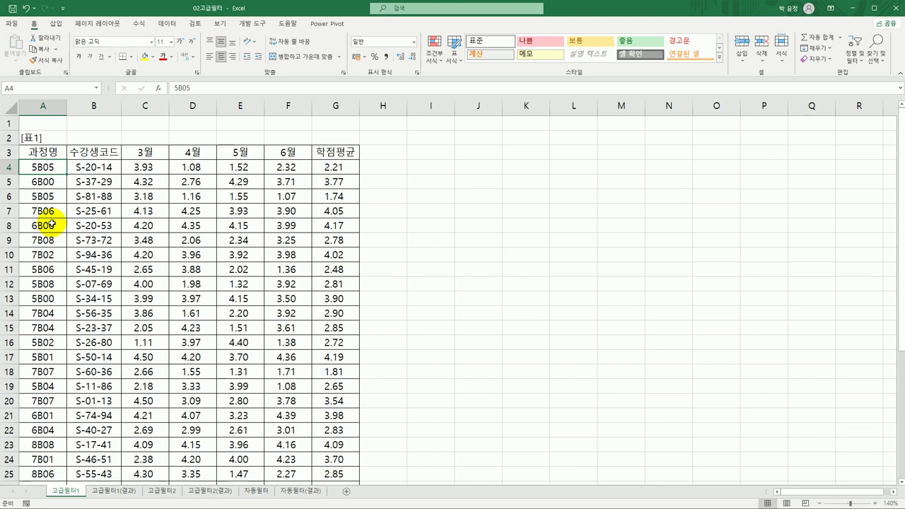
pyautogui.click(330, 152)
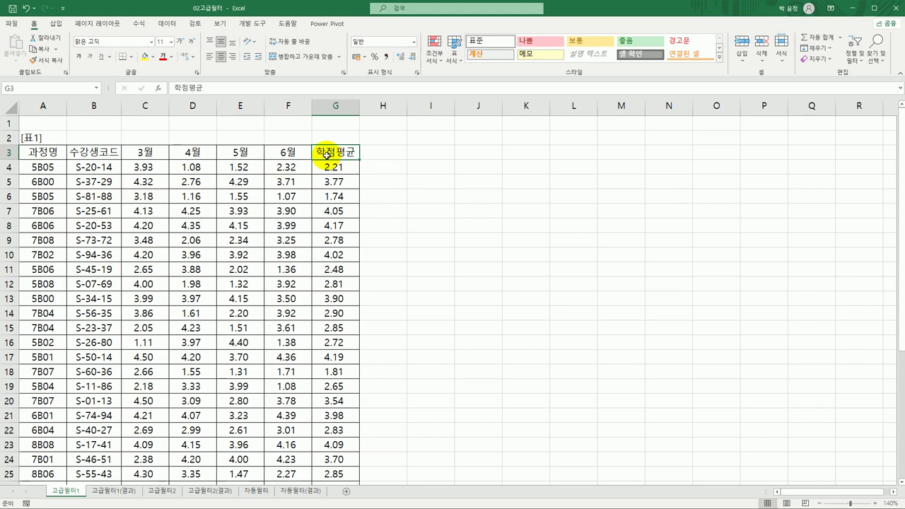
pyautogui.click(57, 150)
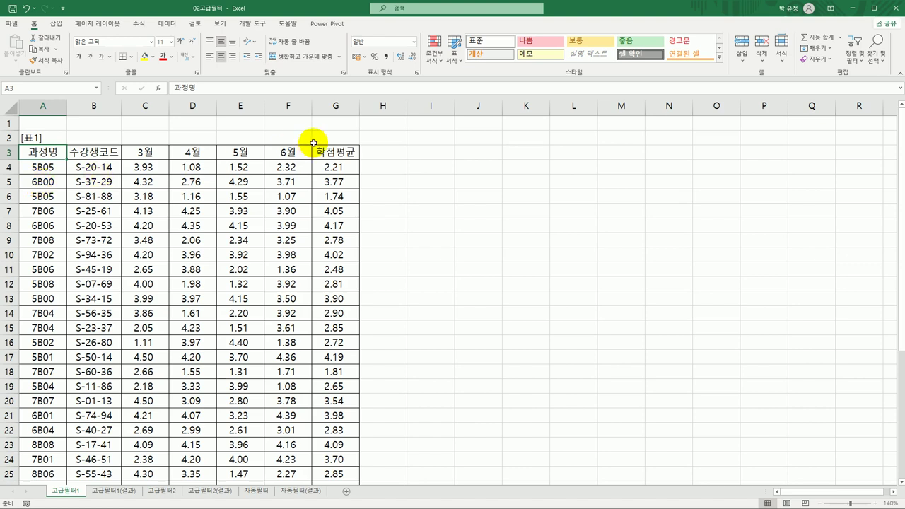
pyautogui.click(347, 153)
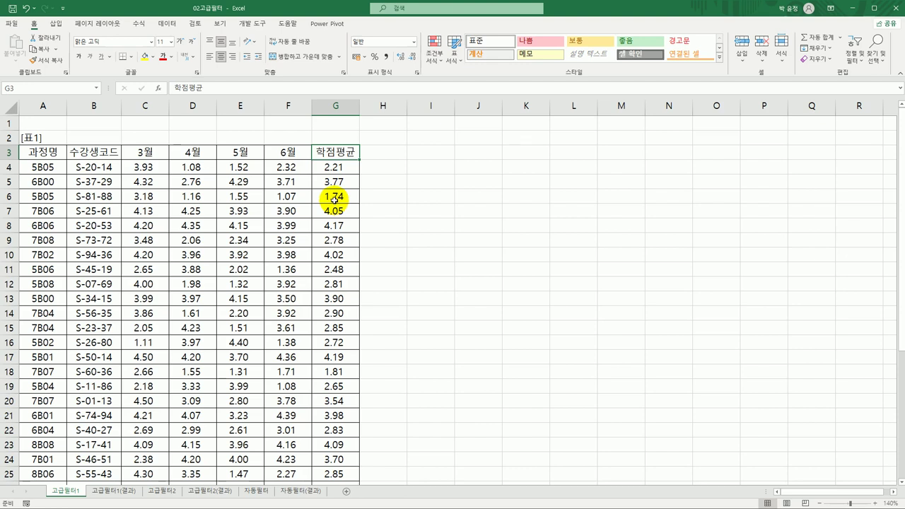
pyautogui.scroll(-9, 280, 244)
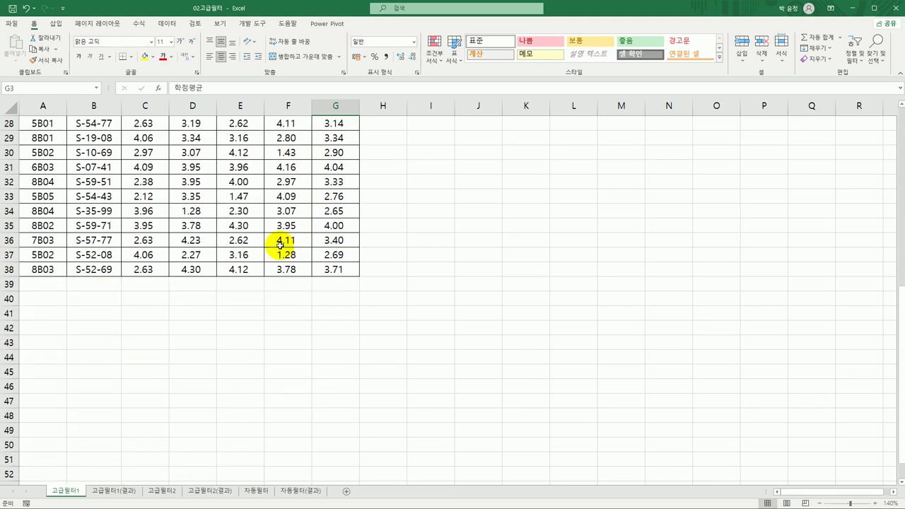
# Enter the criteria heading 조건 in cell A40 below the table
pyautogui.click(51, 304)
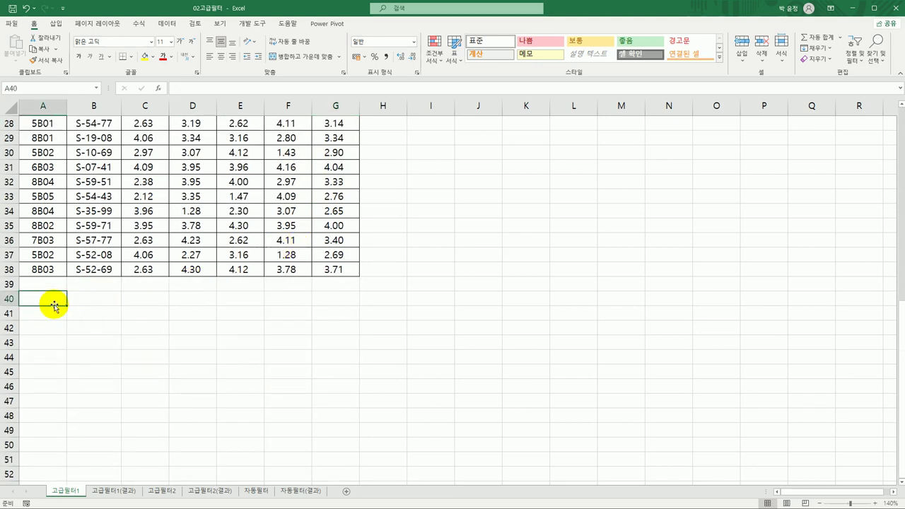
pyautogui.scroll(9, 54, 305)
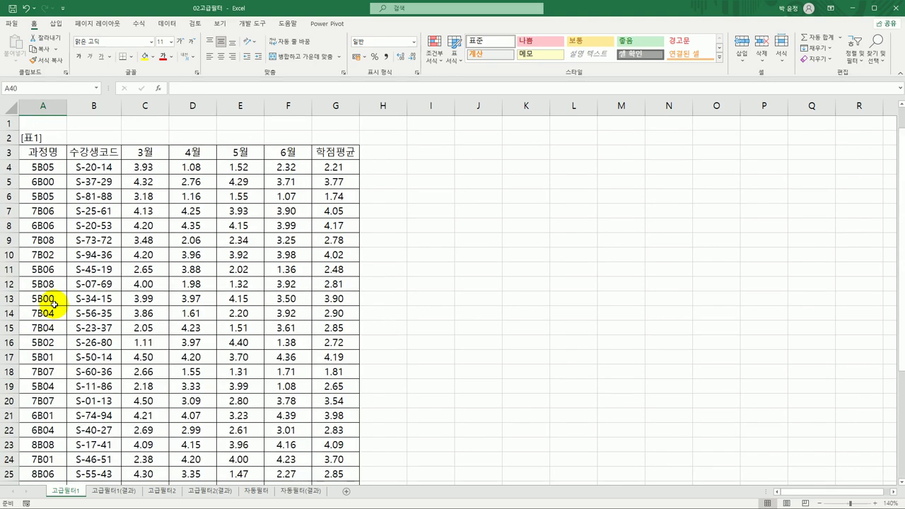
pyautogui.scroll(-9, 54, 305)
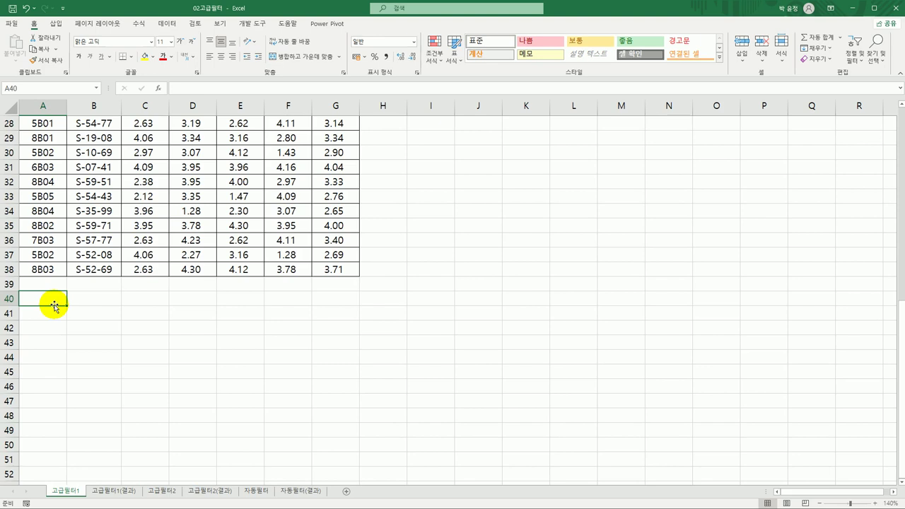
pyautogui.write('sefh')
pyautogui.press('BackSpace')
pyautogui.press('BackSpace')
pyautogui.press('BackSpace')
pyautogui.press('BackSpace')
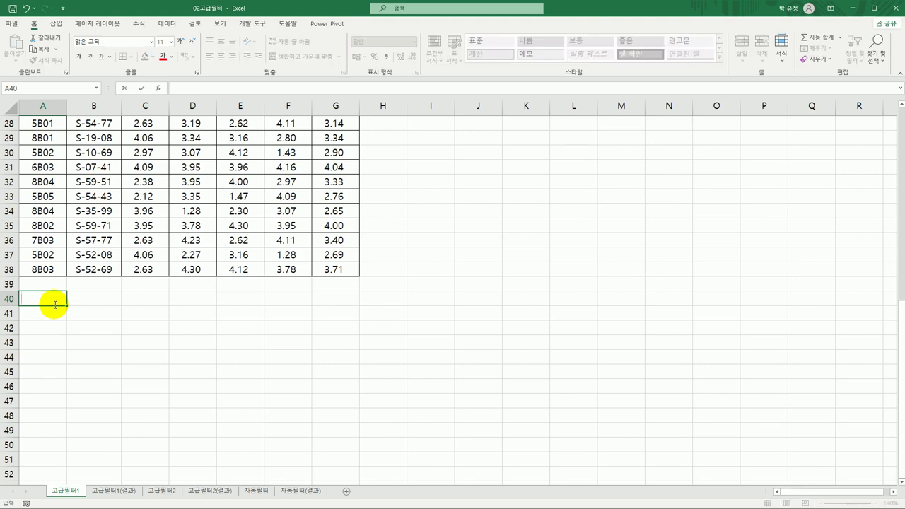
pyautogui.write('조건')
pyautogui.press('Return')
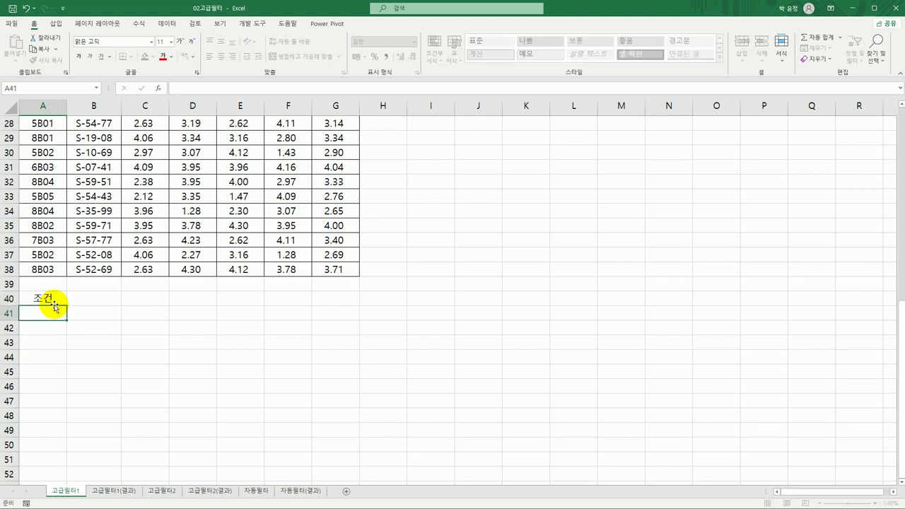
# Start an AND formula in A41 whose first argument takes the first two characters of A4 with LEFT(A4,2)
pyautogui.write('=')
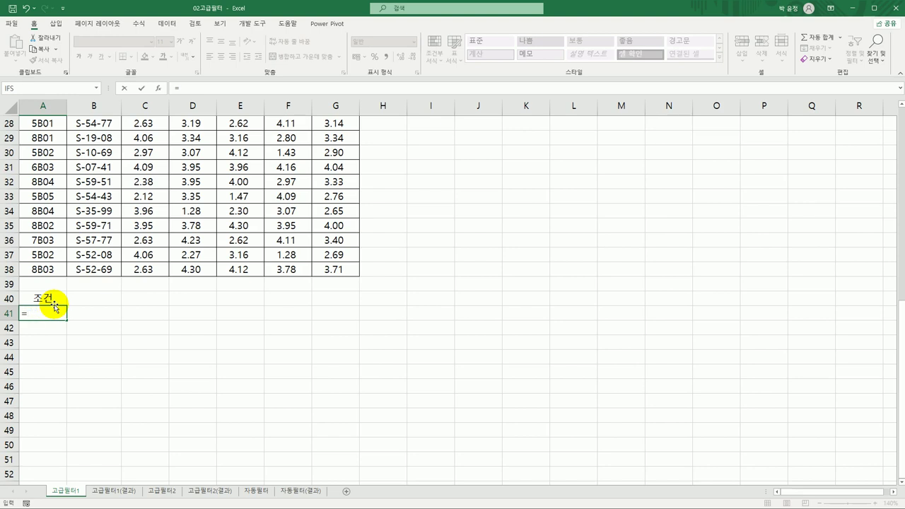
pyautogui.write('and(')
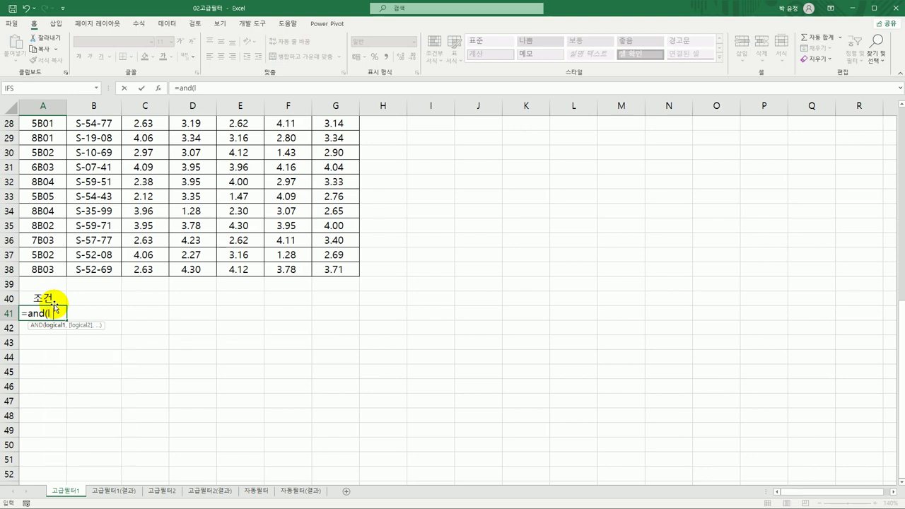
pyautogui.write('l')
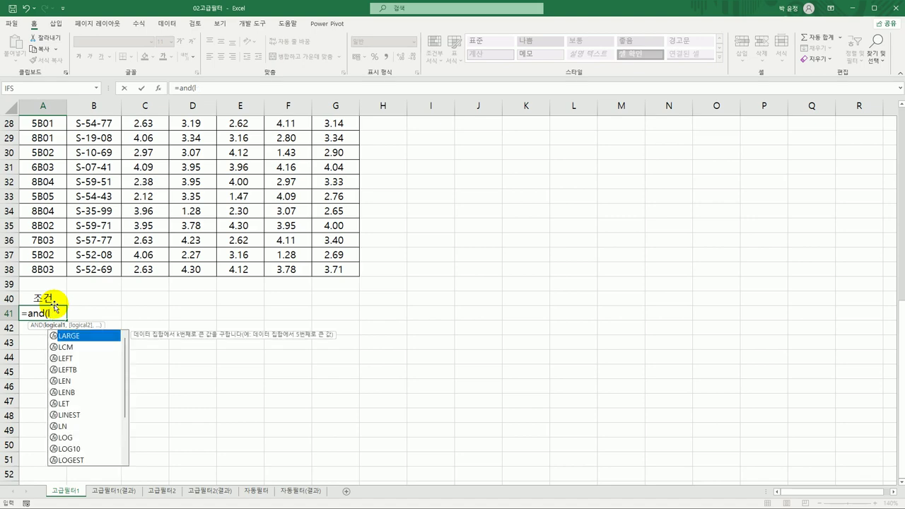
pyautogui.write('eft(')
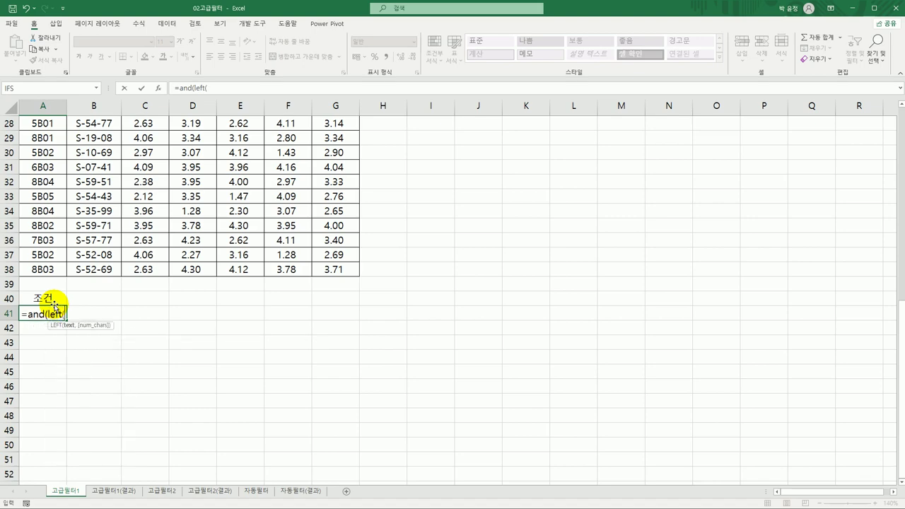
pyautogui.scroll(6, 77, 298)
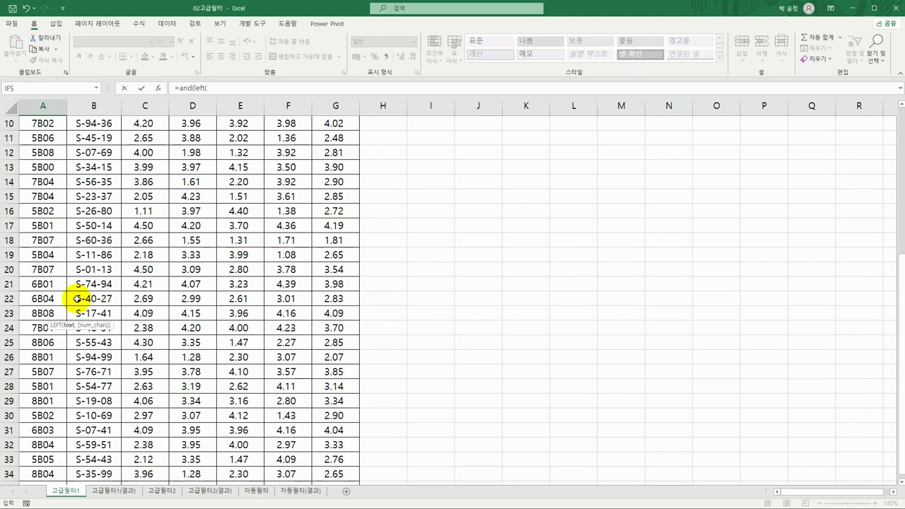
pyautogui.scroll(3, 77, 298)
pyautogui.click(53, 167)
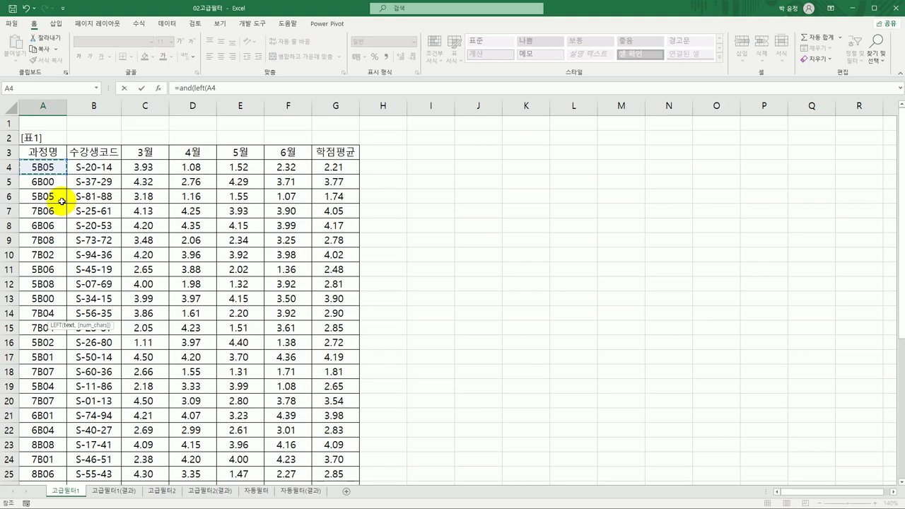
pyautogui.scroll(-1, 63, 201)
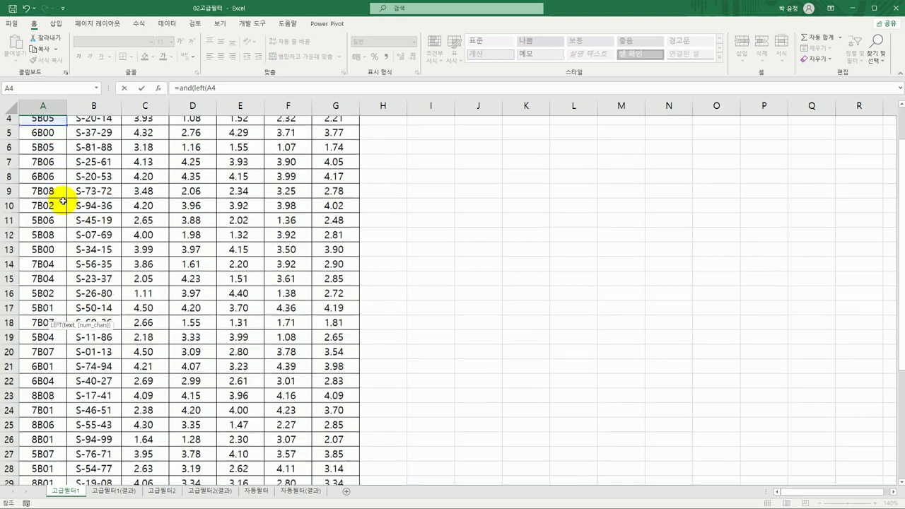
pyautogui.scroll(-8, 63, 202)
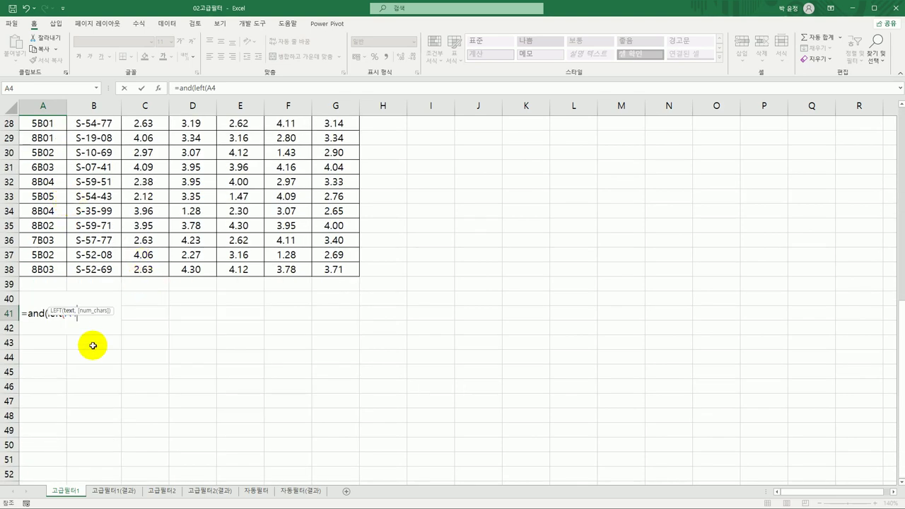
pyautogui.write(',2')
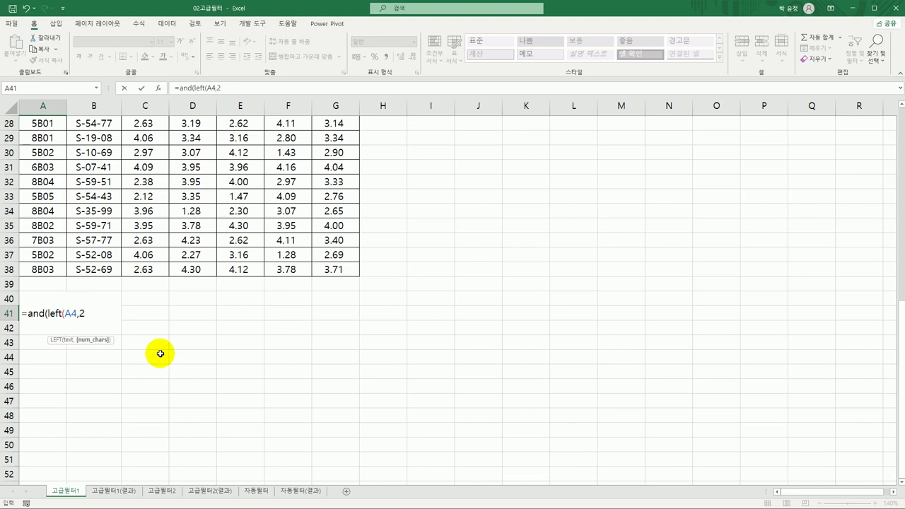
pyautogui.write(')')
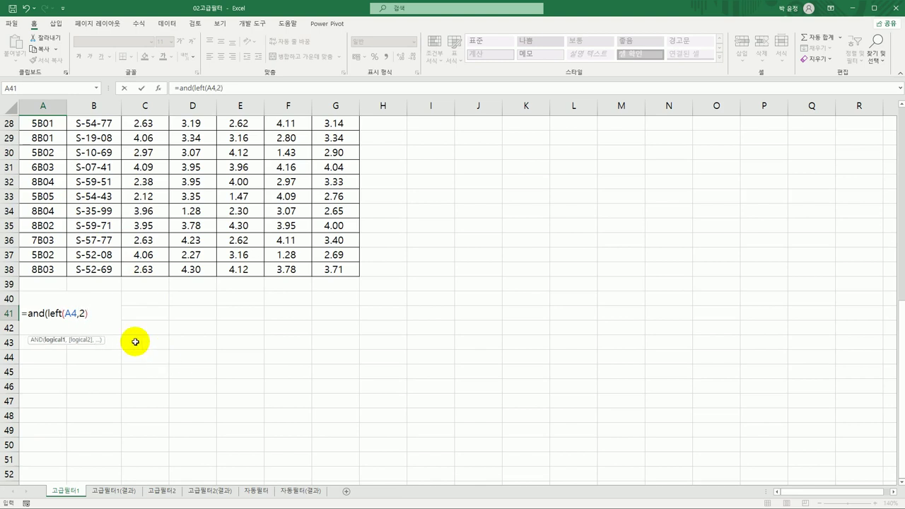
# Make the A4 reference column-absolute as $A4 and complete the first condition by comparing the LEFT result with "5B"
pyautogui.click(72, 315)
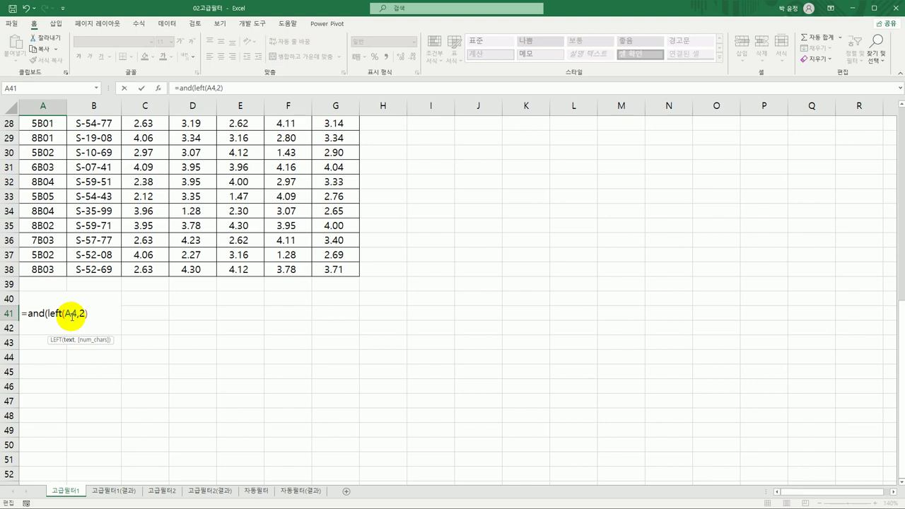
pyautogui.press('F4')
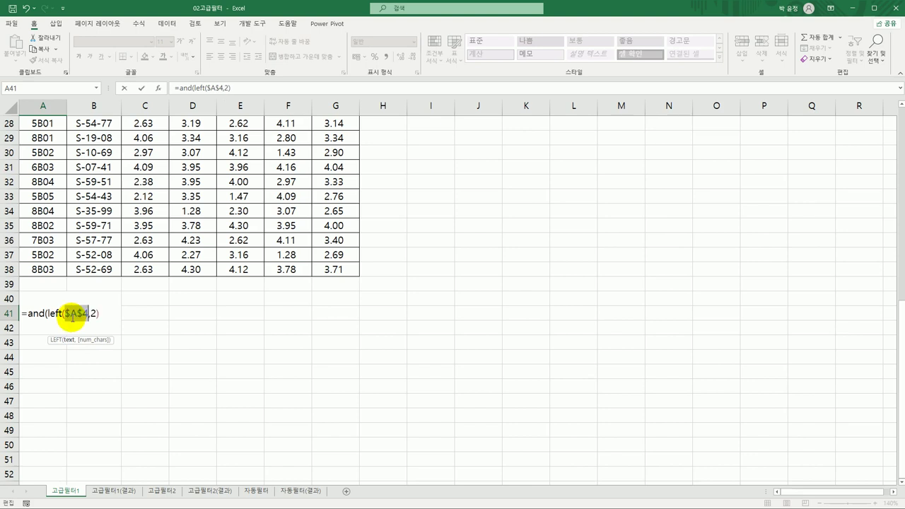
pyautogui.press('F4')
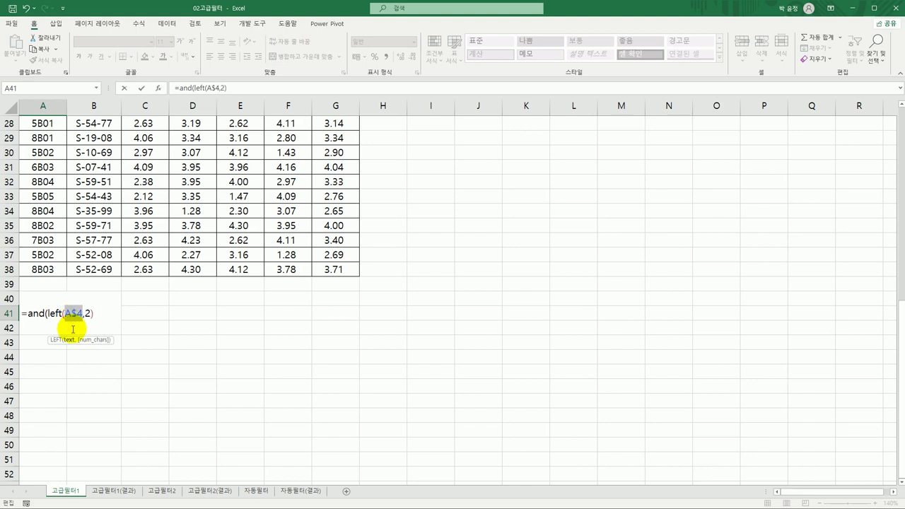
pyautogui.press('F4')
pyautogui.click(102, 314)
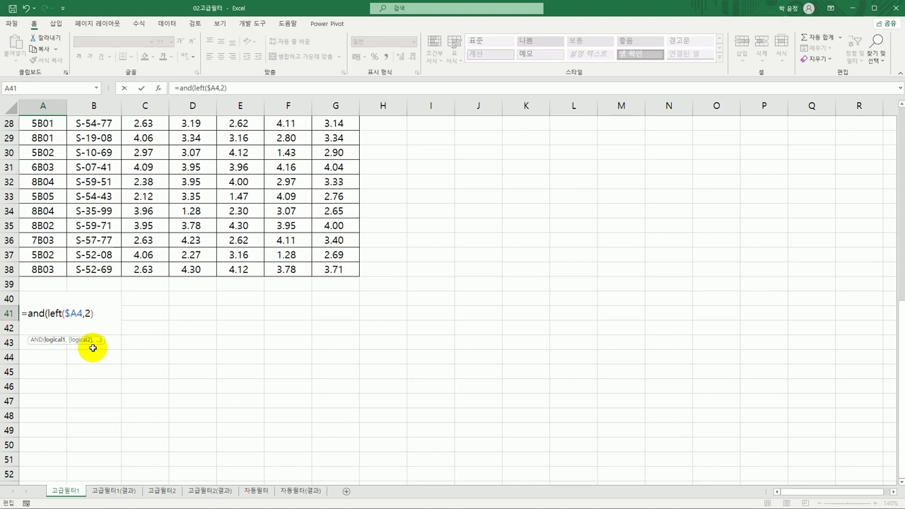
pyautogui.write('="5ㅠ')
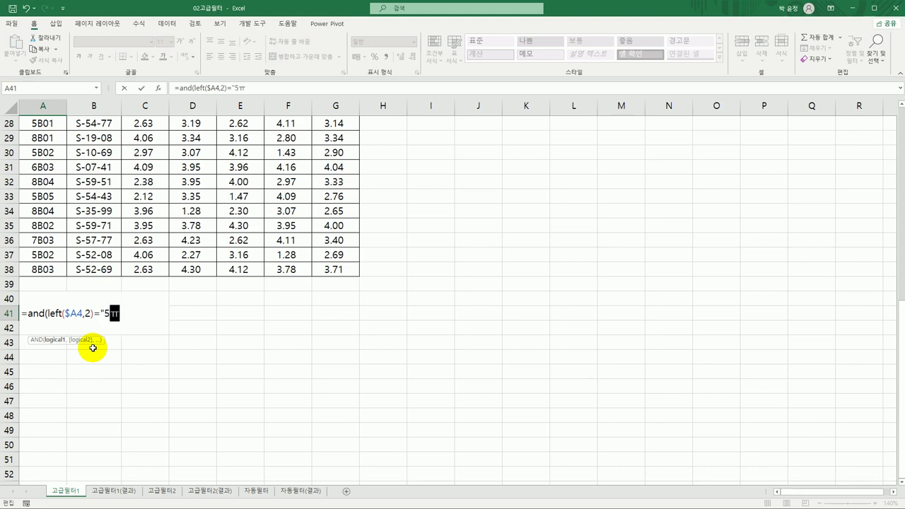
pyautogui.press('BackSpace')
pyautogui.write('B",')
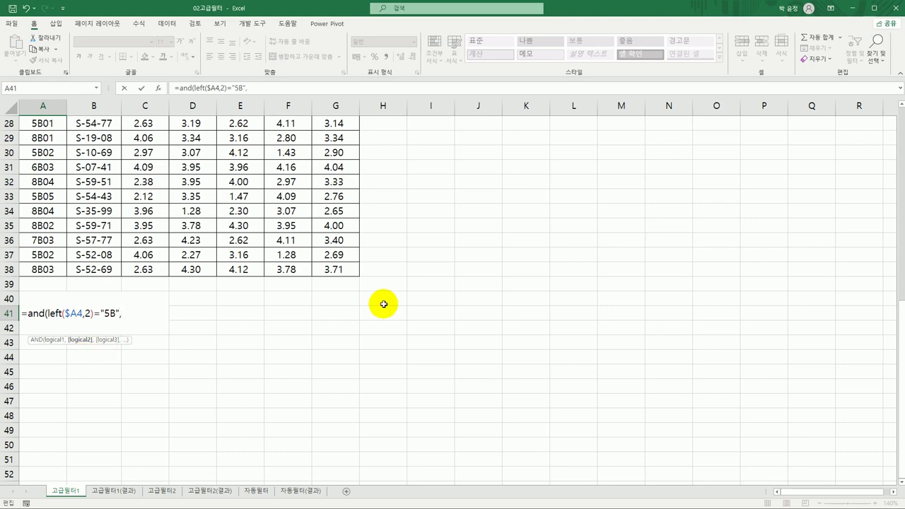
# Add the first 학점평균 value as the start of the second AND condition, with the column-absolute reference $G4
pyautogui.scroll(6, 383, 303)
pyautogui.scroll(3, 383, 304)
pyautogui.click(346, 168)
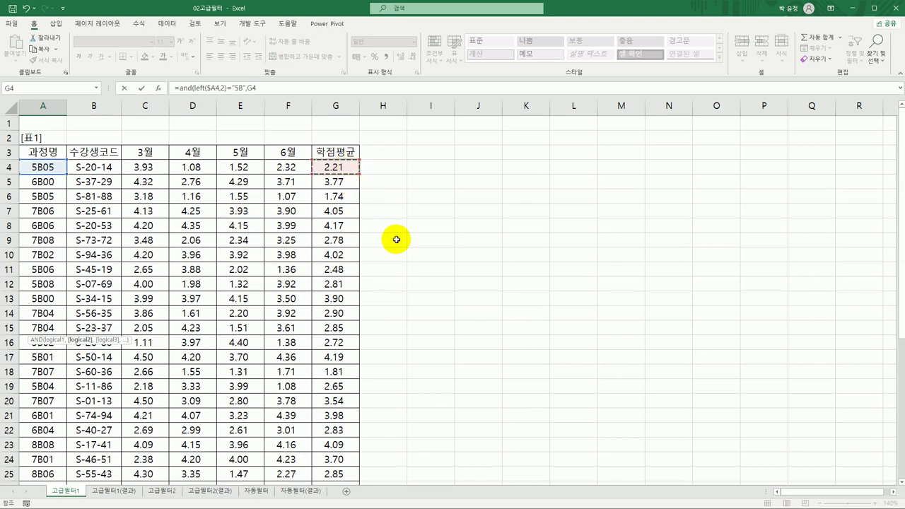
pyautogui.scroll(-9, 392, 259)
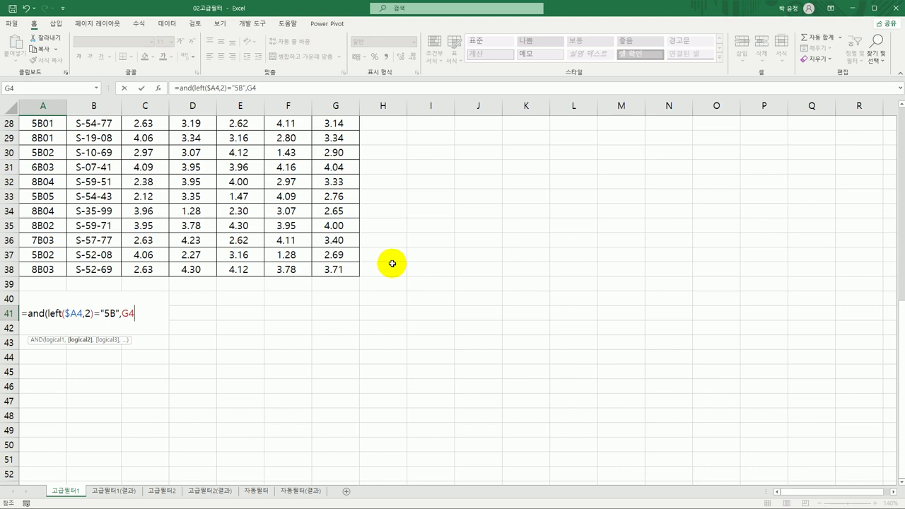
pyautogui.press('F4')
pyautogui.press('F4')
pyautogui.press('F4')
# Require $G4 to be greater than or equal to the whole column's average with >=AVERAGE($G$4:$G$38)
pyautogui.write('>=av')
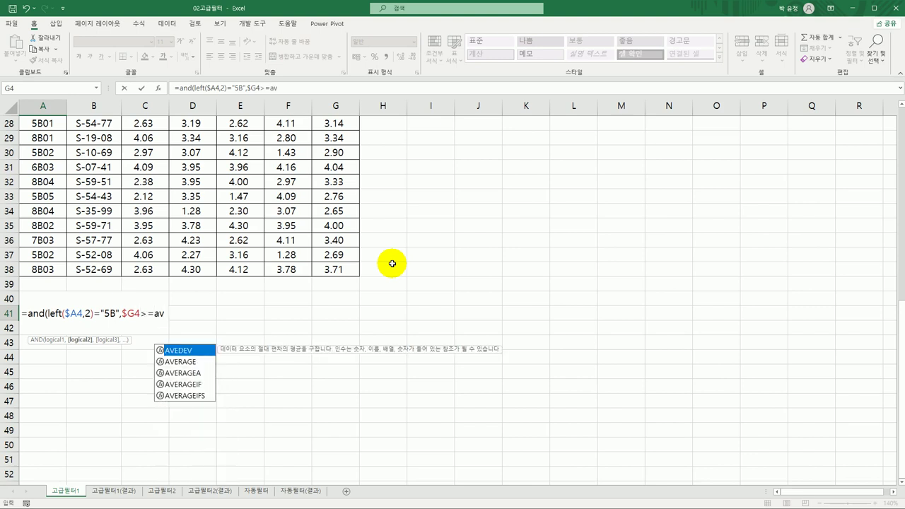
pyautogui.press('Down')
pyautogui.press('Tab')
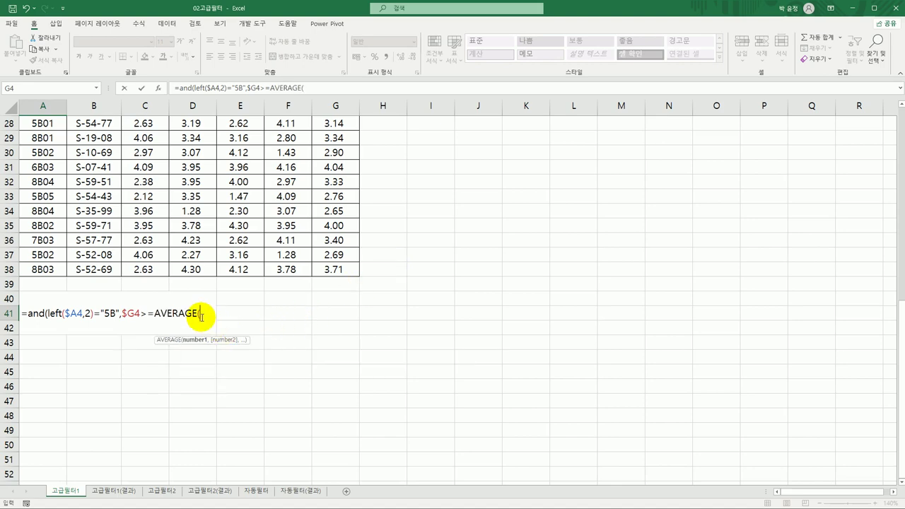
pyautogui.scroll(6, 201, 316)
pyautogui.scroll(3, 201, 316)
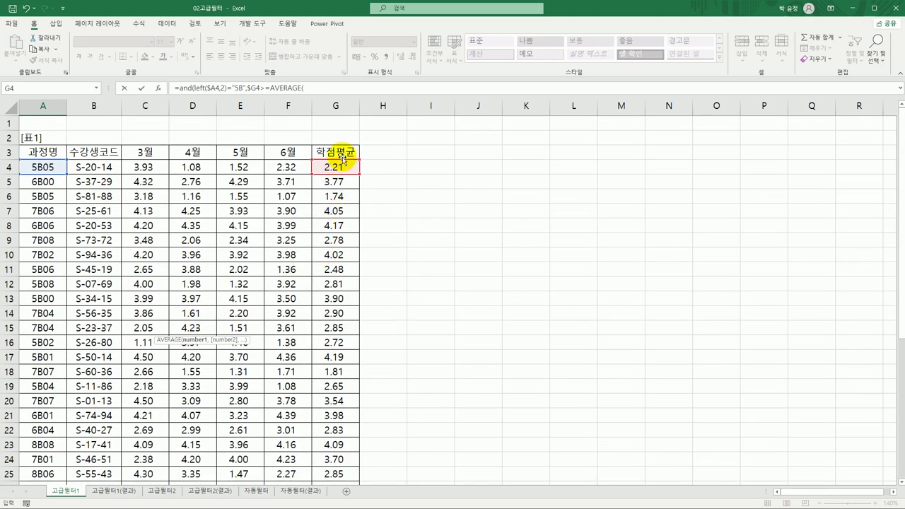
pyautogui.moveTo(336, 164); pyautogui.dragTo(330, 472)
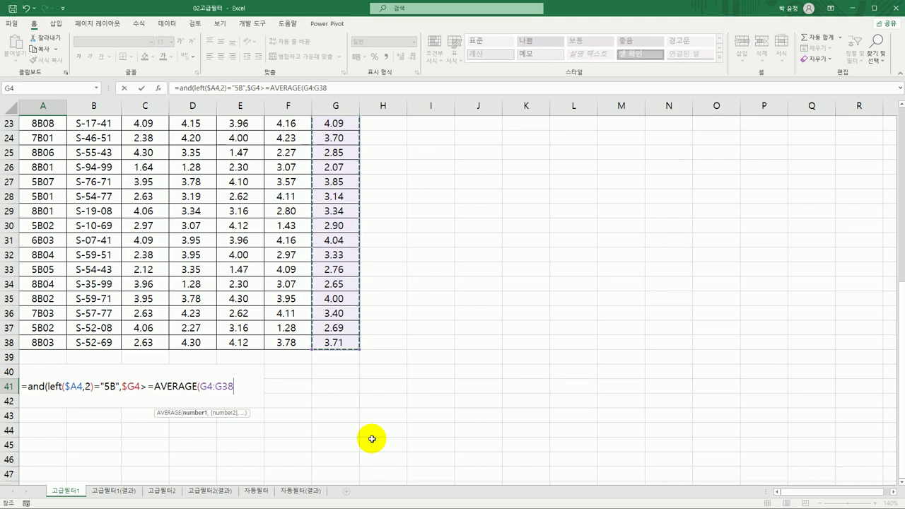
pyautogui.press('F4')
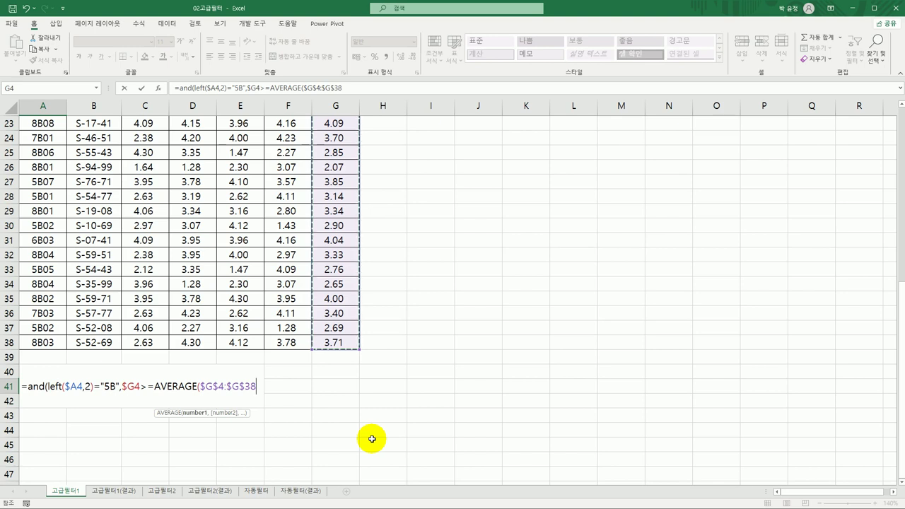
pyautogui.write(')')
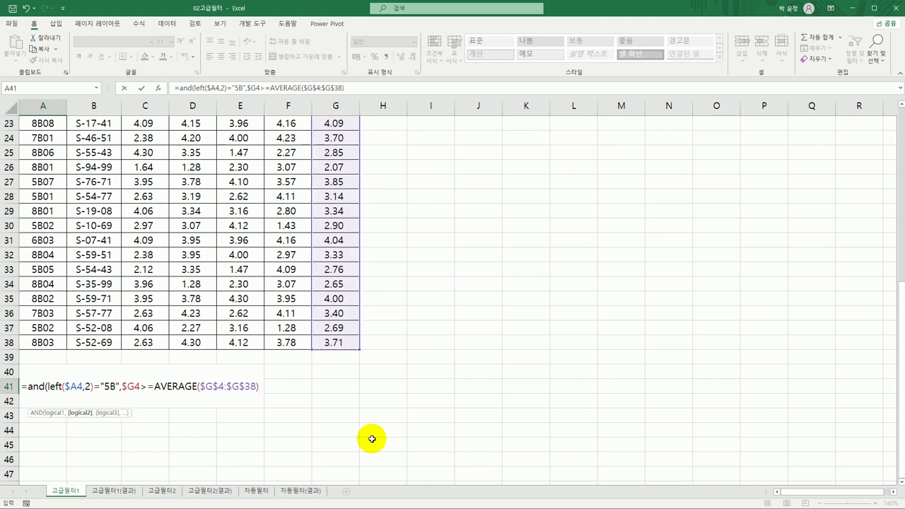
# Close the AND formula's parentheses, enter it in A41 and reselect that cell to review the finished condition
pyautogui.write(')')
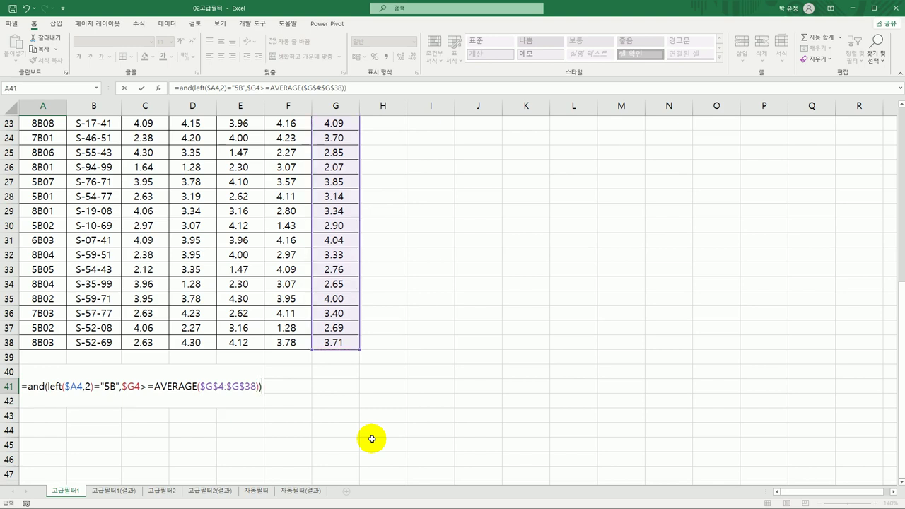
pyautogui.press('Return')
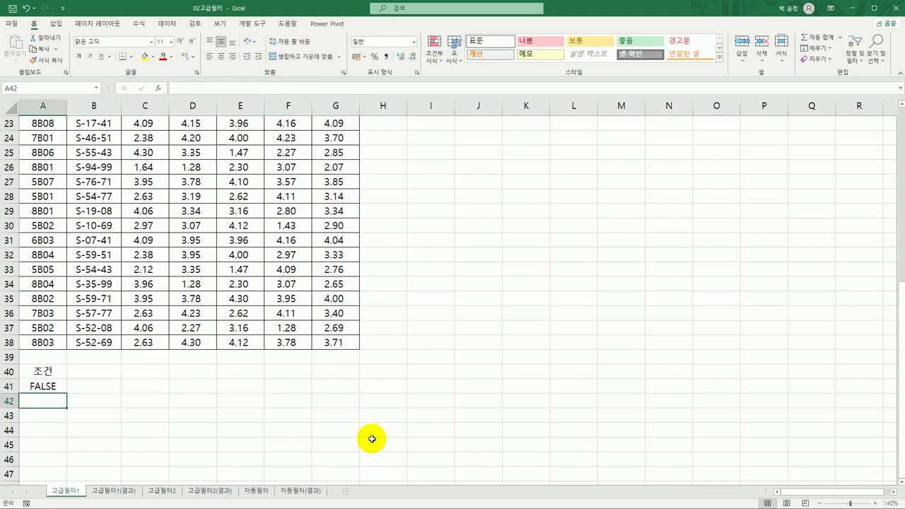
pyautogui.click(62, 386)
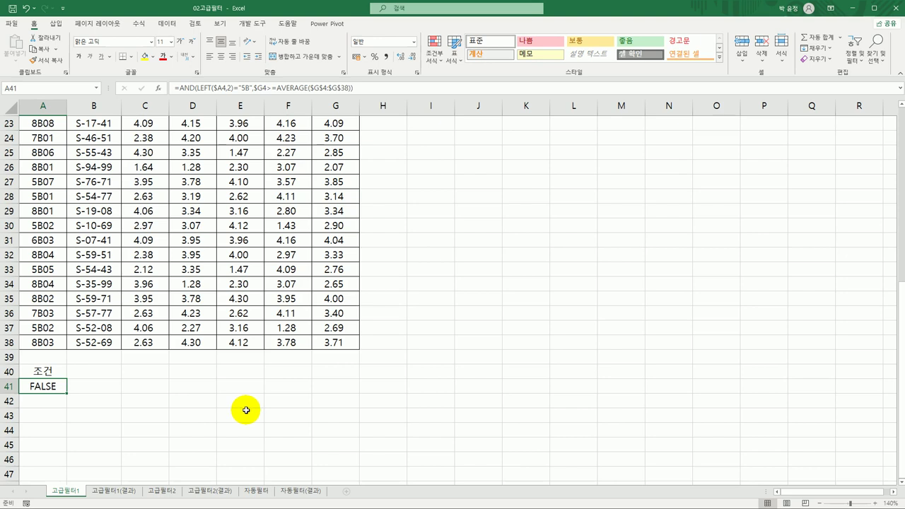
# Start an advanced filter on the grade table, using $A$3:$G$38 as the list range
pyautogui.scroll(7, 242, 407)
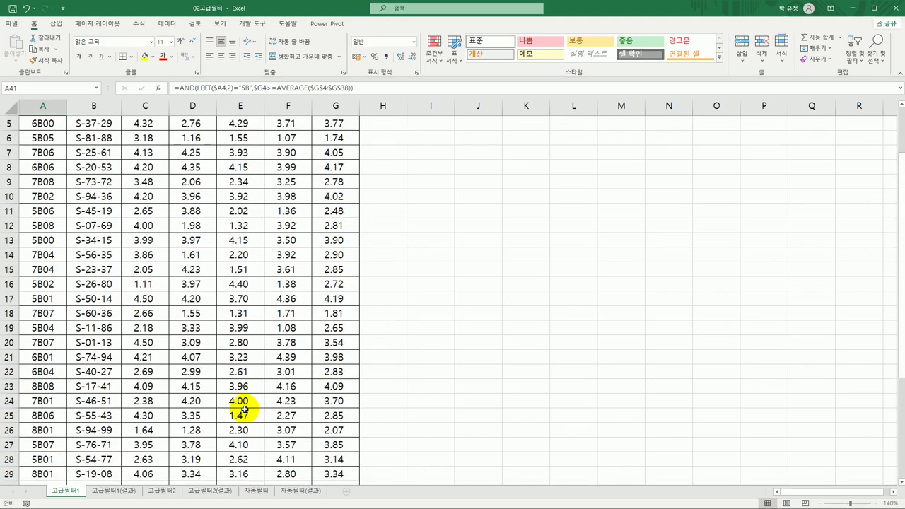
pyautogui.click(126, 195)
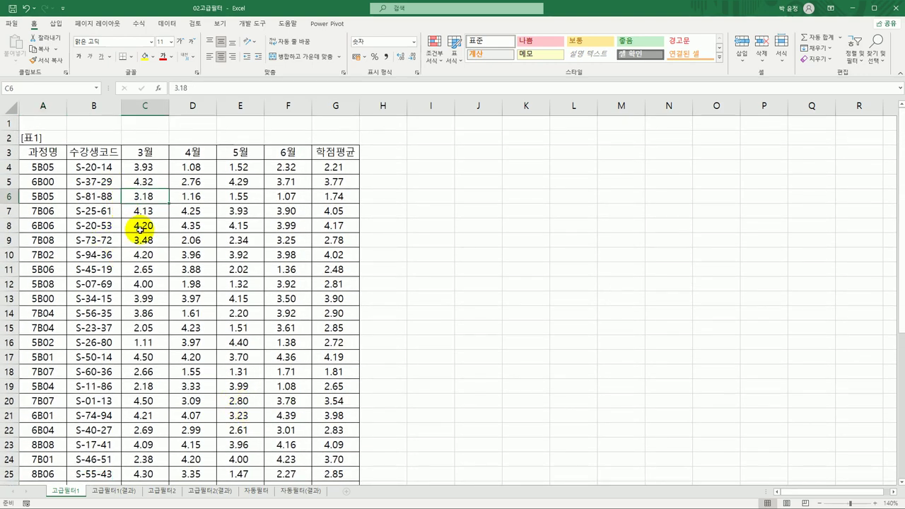
pyautogui.click(174, 23)
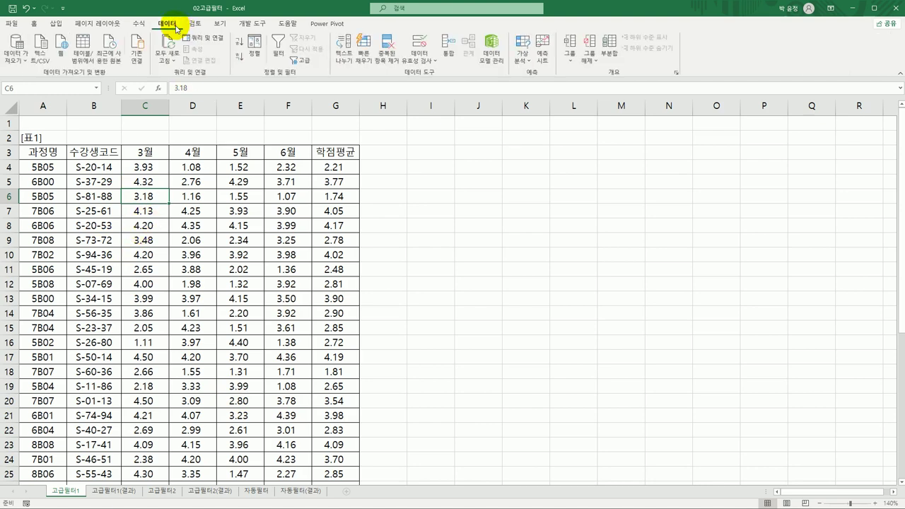
pyautogui.click(297, 64)
pyautogui.moveTo(448, 65); pyautogui.dragTo(429, 161)
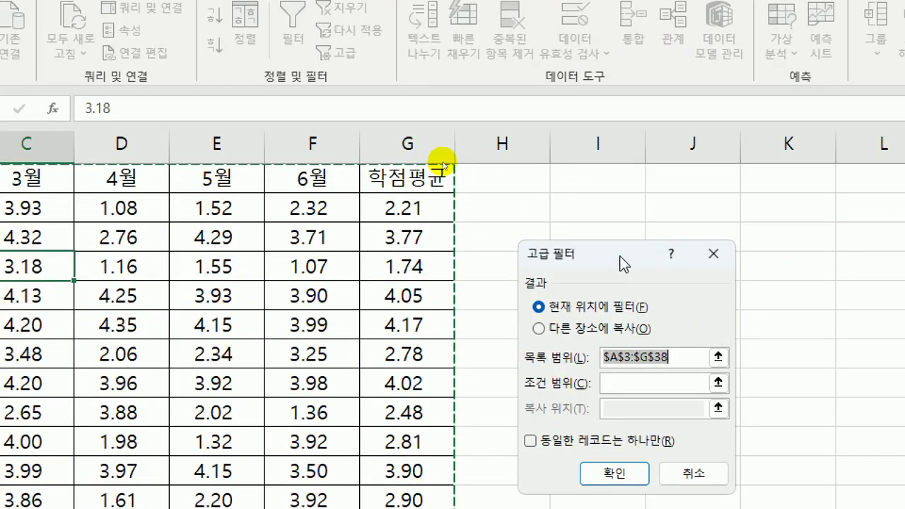
pyautogui.moveTo(615, 258); pyautogui.dragTo(556, 173)
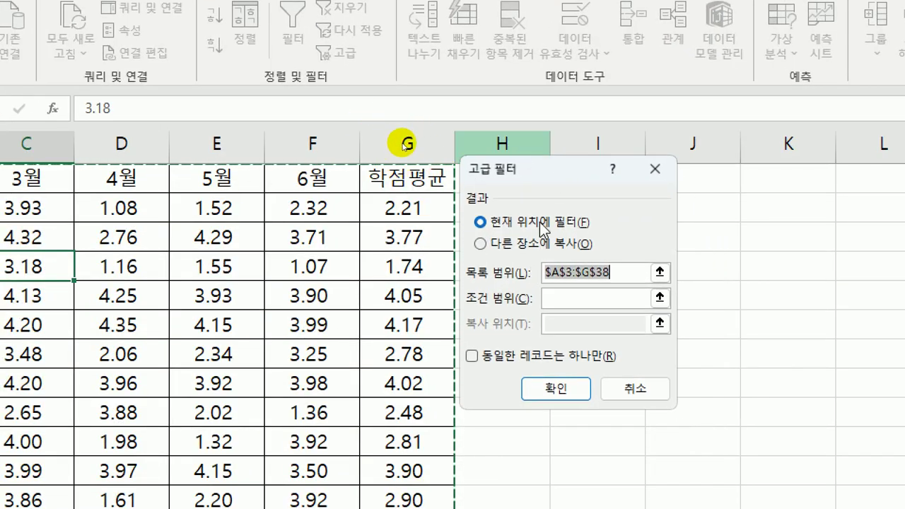
# Set the advanced filter's criteria range to the 조건 header and its formula, $A$40:$A$41
pyautogui.click(582, 296)
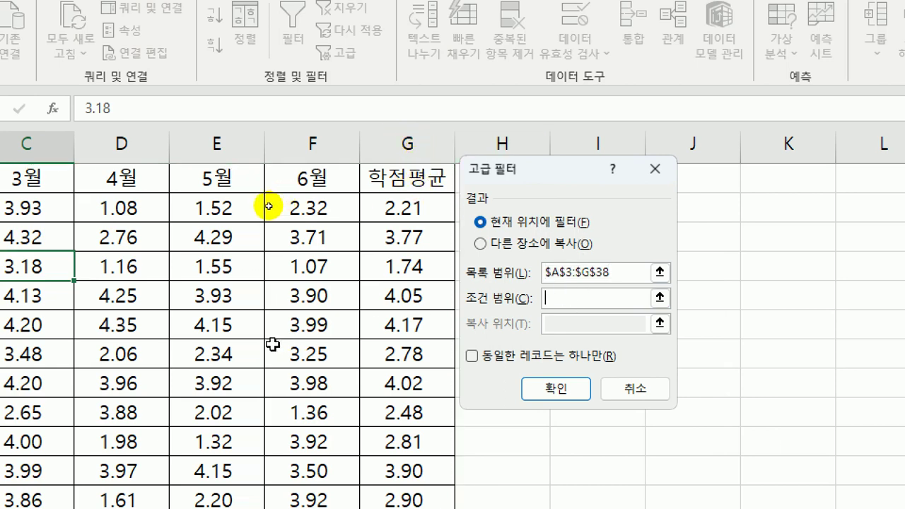
pyautogui.moveTo(577, 177); pyautogui.dragTo(408, 180)
pyautogui.scroll(-2, 248, 163)
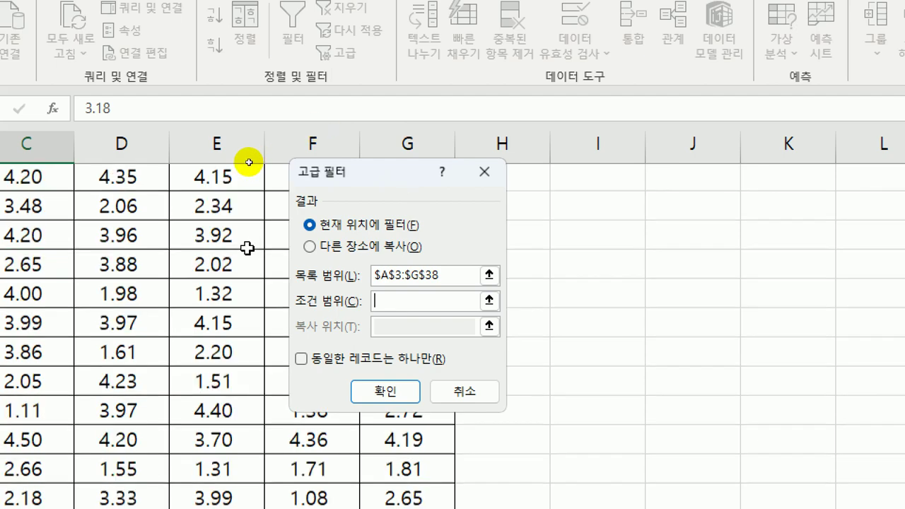
pyautogui.scroll(-7, 248, 163)
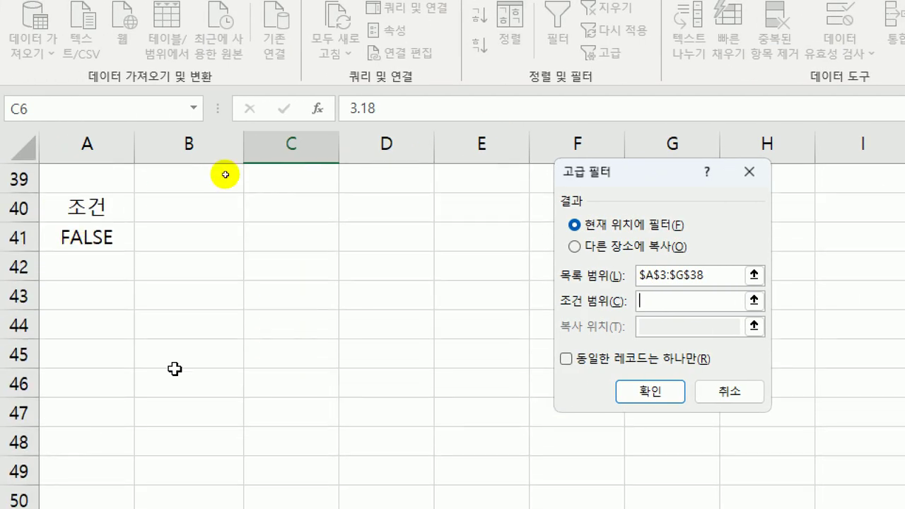
pyautogui.moveTo(661, 171); pyautogui.dragTo(449, 108)
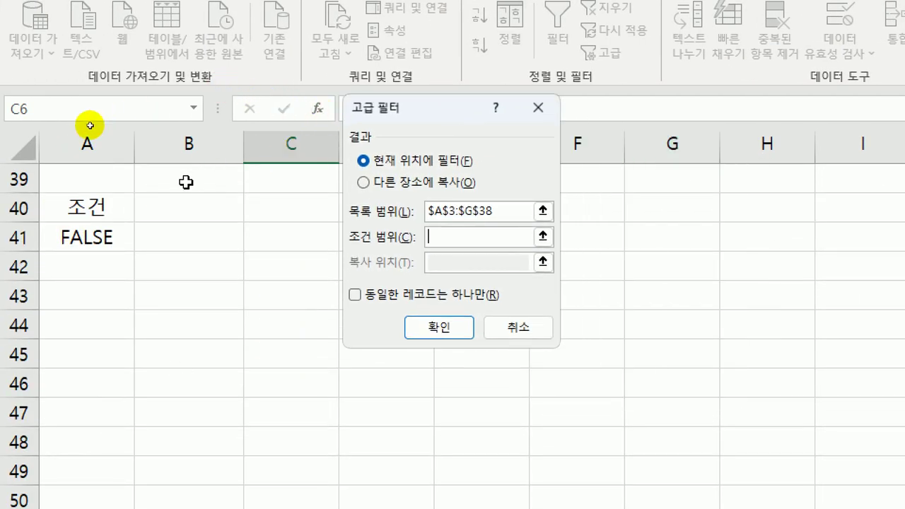
pyautogui.moveTo(66, 205); pyautogui.dragTo(83, 236)
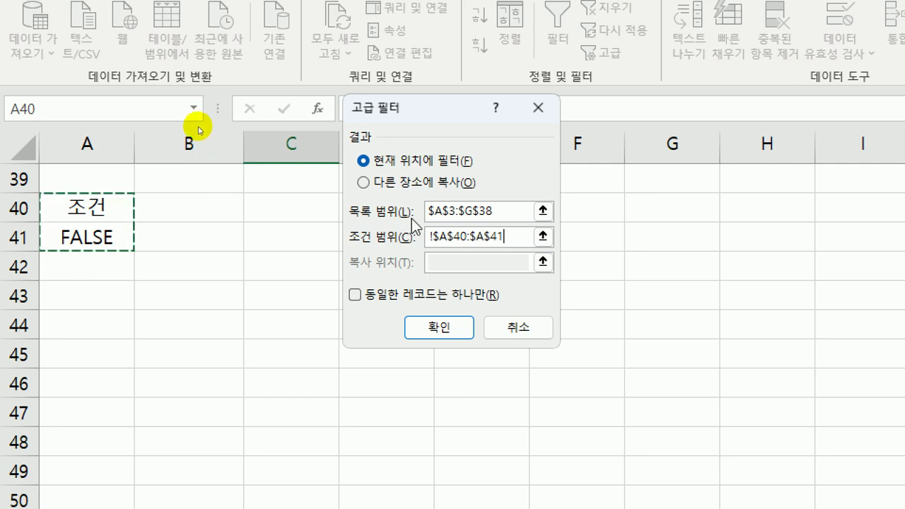
# Have the filter copy its results to another location starting at A43, and run it
pyautogui.click(395, 184)
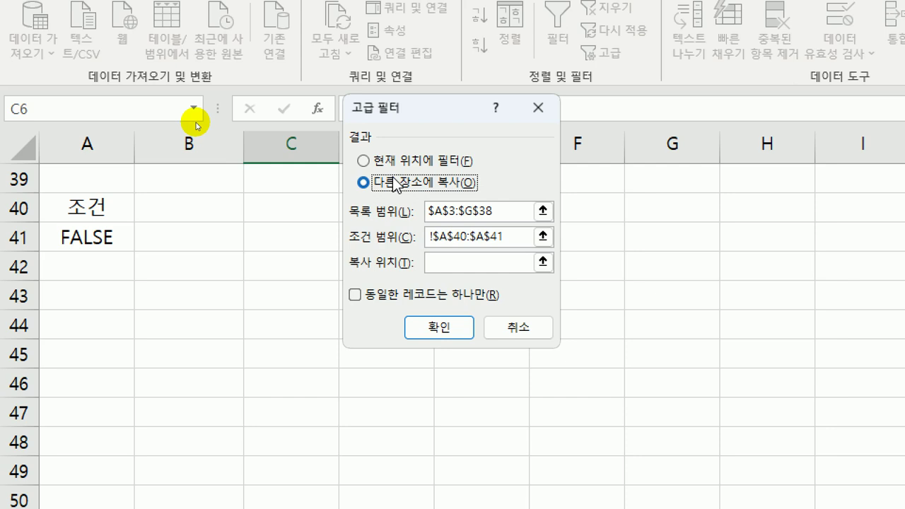
pyautogui.click(444, 265)
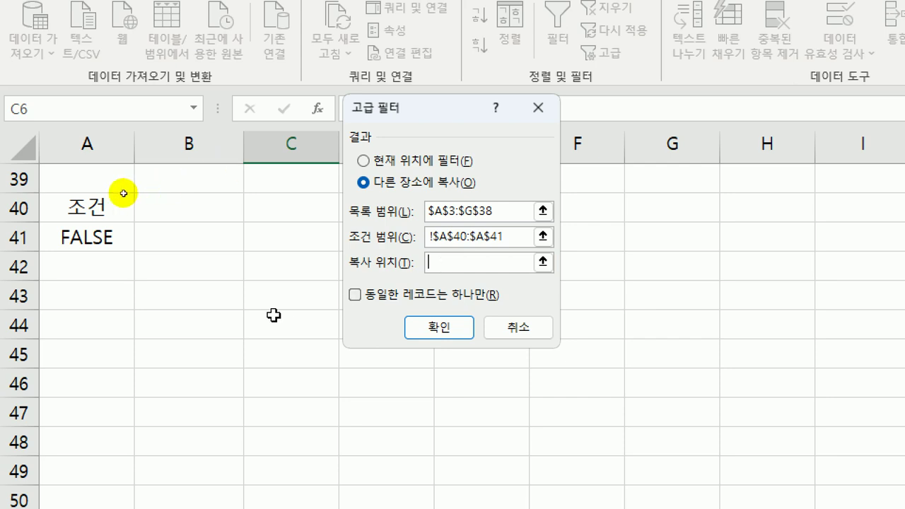
pyautogui.click(94, 304)
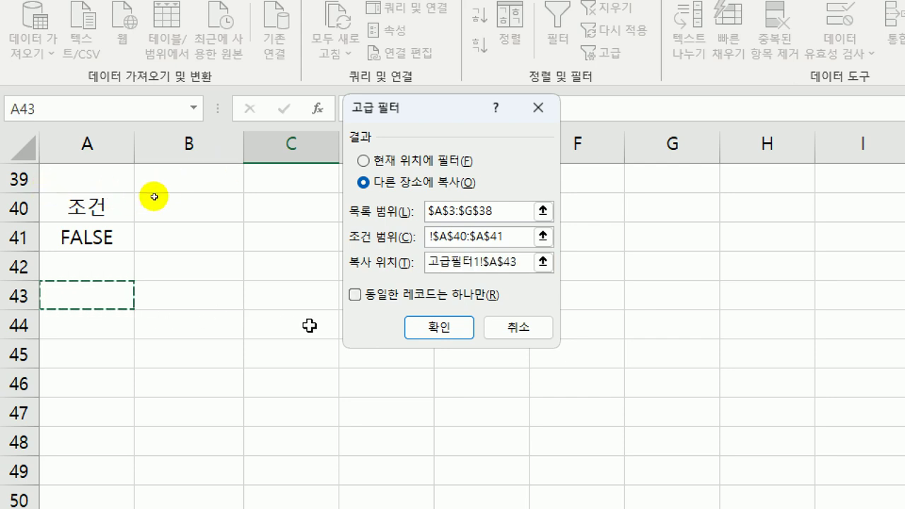
pyautogui.click(423, 330)
# Examine the filtered rows below the criteria and compare them with the 고급필터1(결과) sheet
pyautogui.scroll(-15, 392, 349)
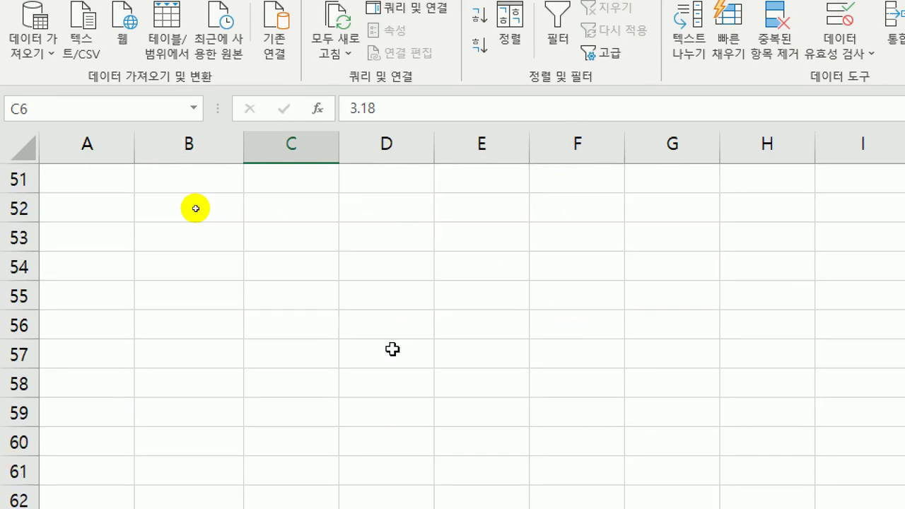
pyautogui.scroll(3, 392, 348)
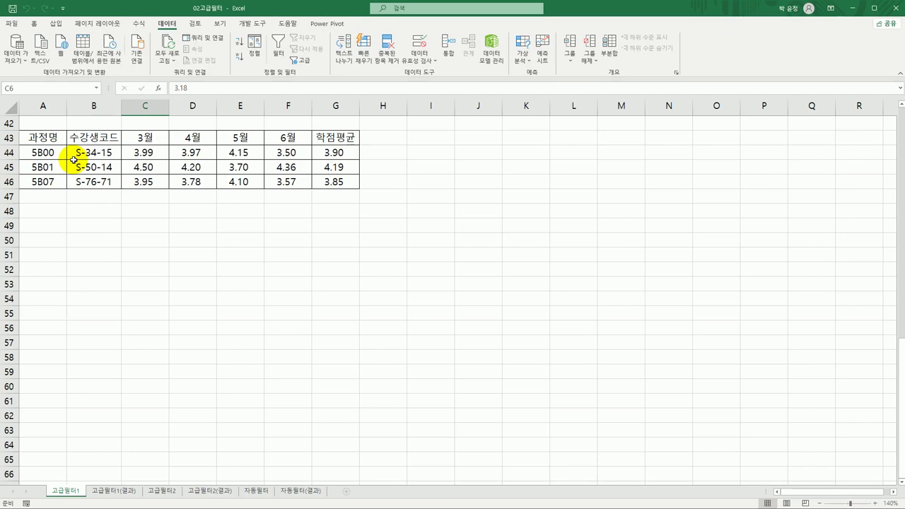
pyautogui.scroll(6, 147, 251)
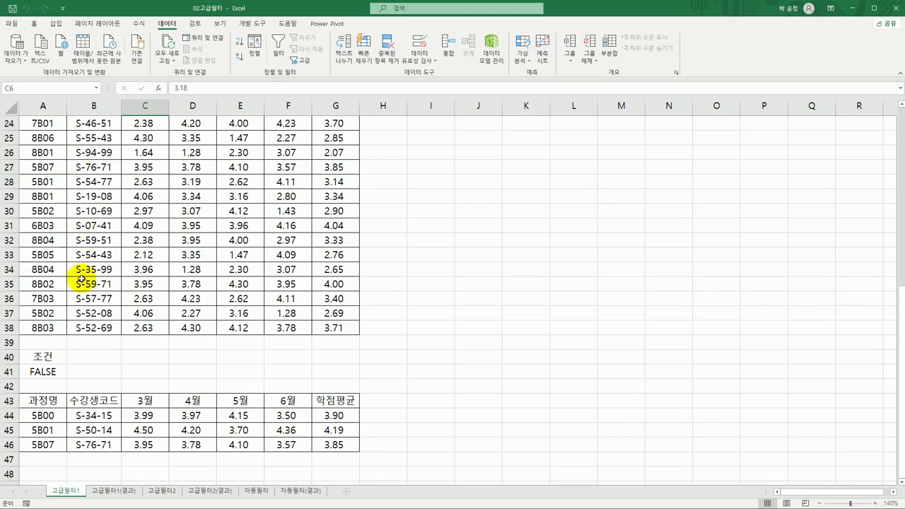
pyautogui.click(113, 489)
pyautogui.scroll(-9, 118, 476)
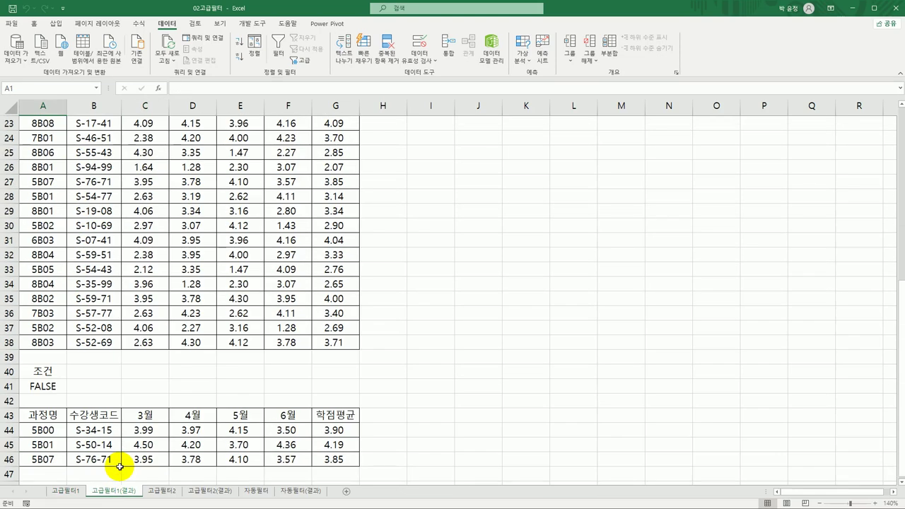
pyautogui.click(82, 491)
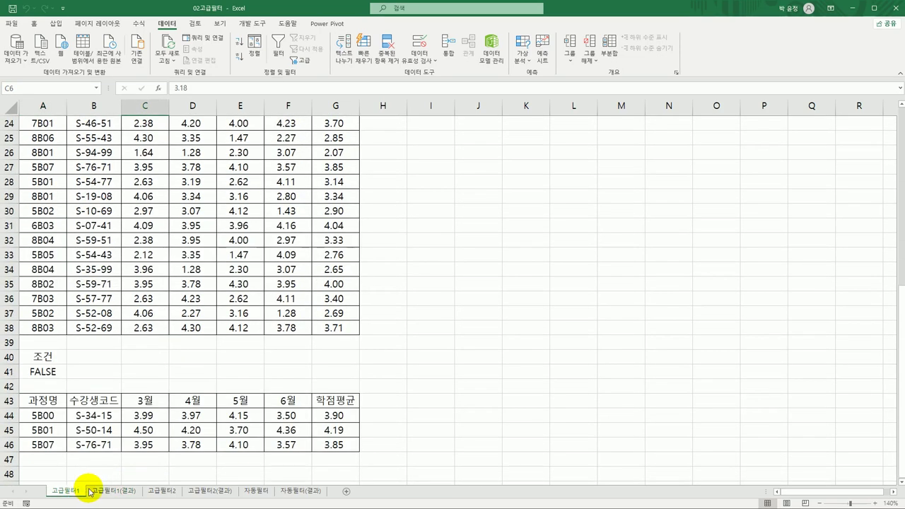
pyautogui.click(99, 491)
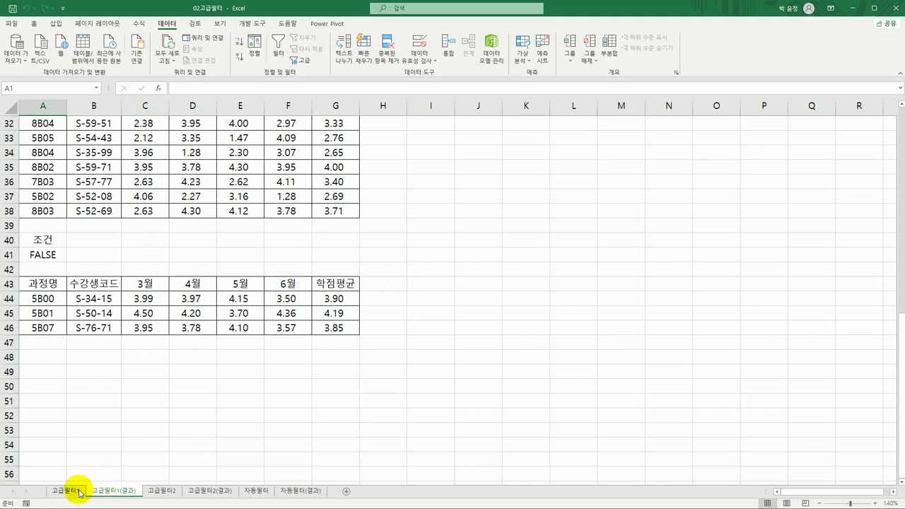
pyautogui.click(78, 490)
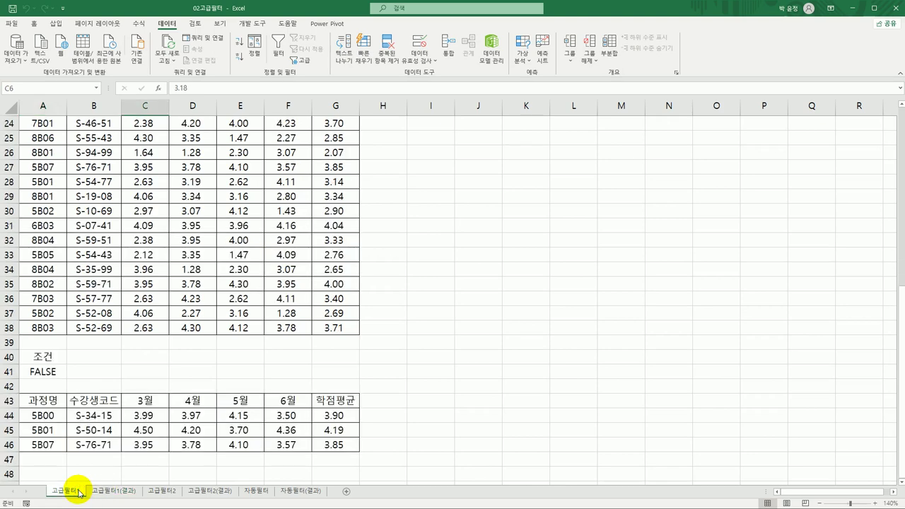
# Switch to the 고급필터2 sheet and fit the width of the 생년월일 column to its dates
pyautogui.click(161, 491)
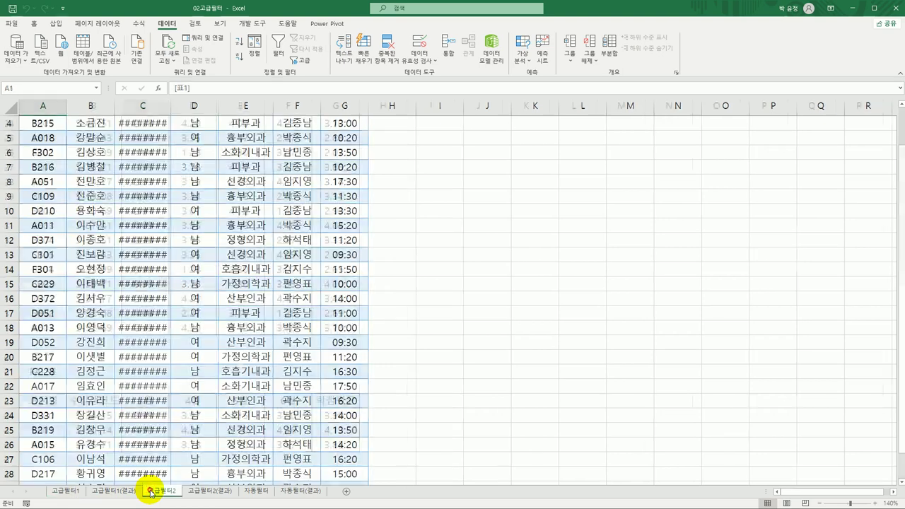
pyautogui.doubleClick(173, 106)
pyautogui.scroll(1, 179, 183)
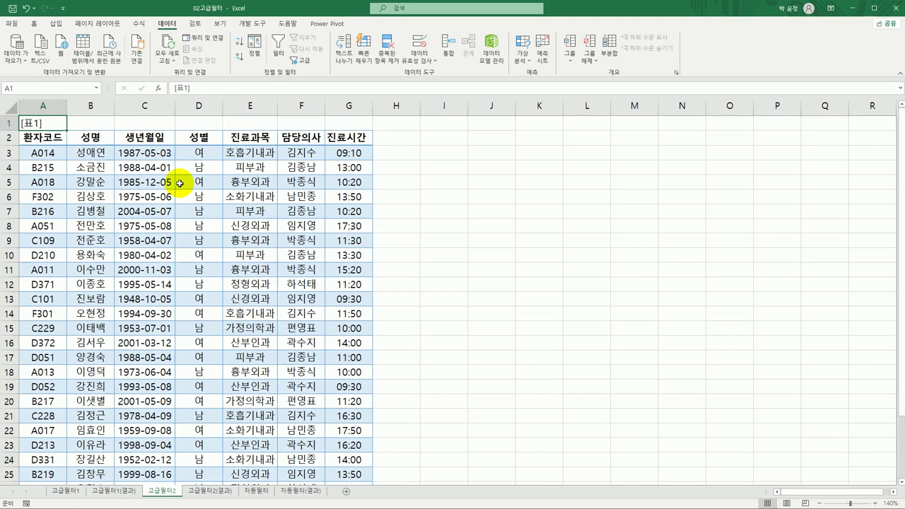
# Look over the patient table, checking its extent, the 생년월일 field and the times in the 진료시간 column
pyautogui.scroll(-6, 237, 179)
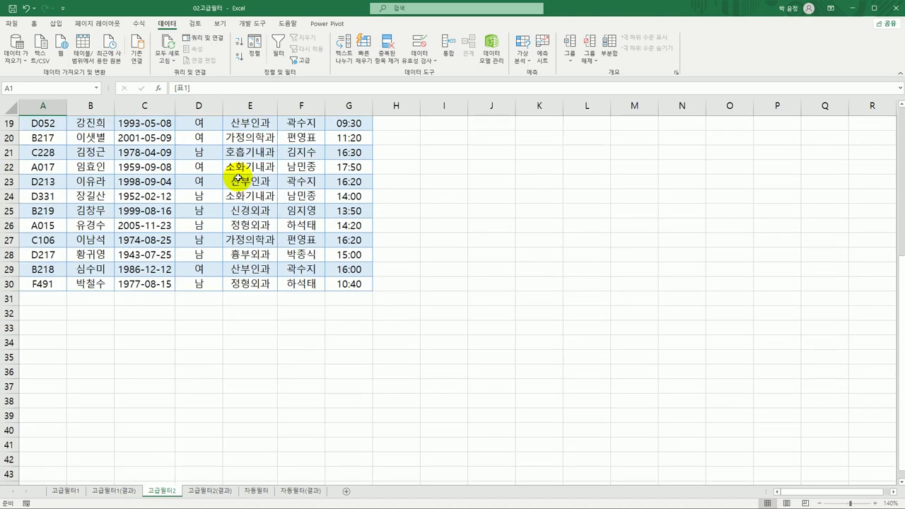
pyautogui.scroll(6, 238, 179)
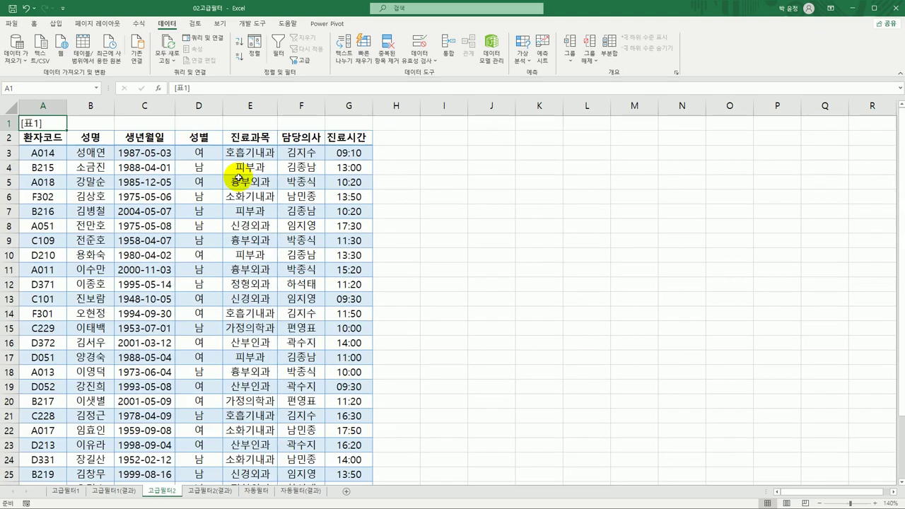
pyautogui.click(171, 139)
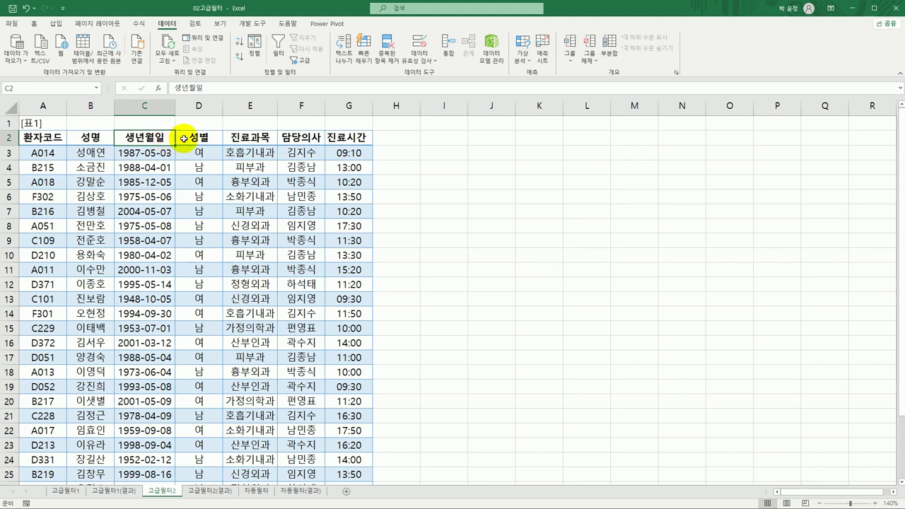
pyautogui.click(335, 140)
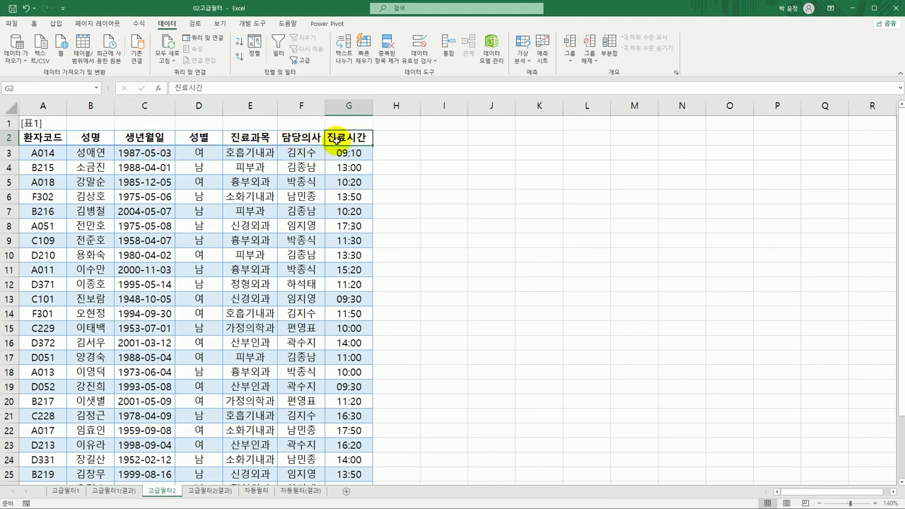
pyautogui.click(349, 180)
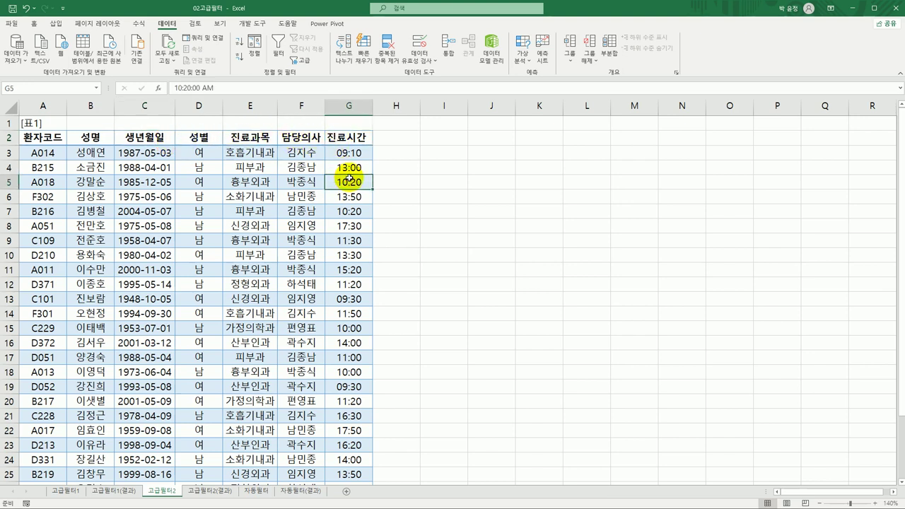
pyautogui.click(352, 162)
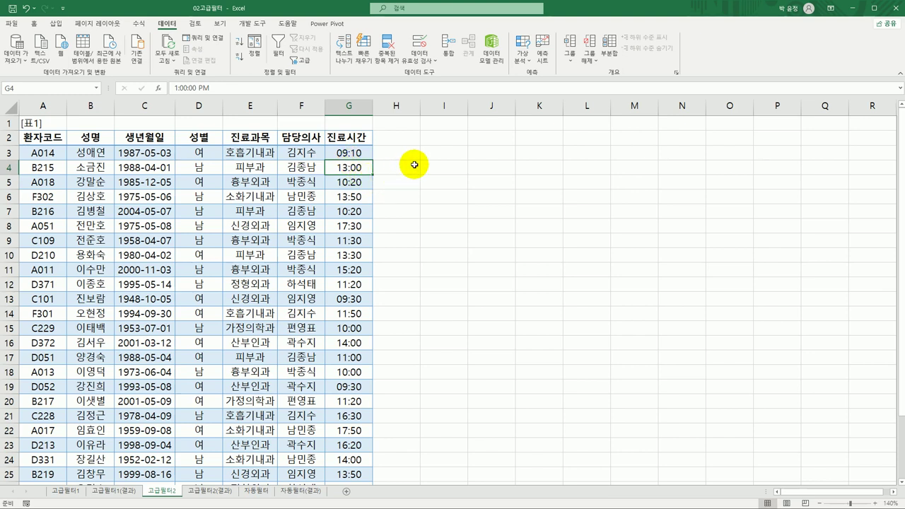
pyautogui.click(457, 169)
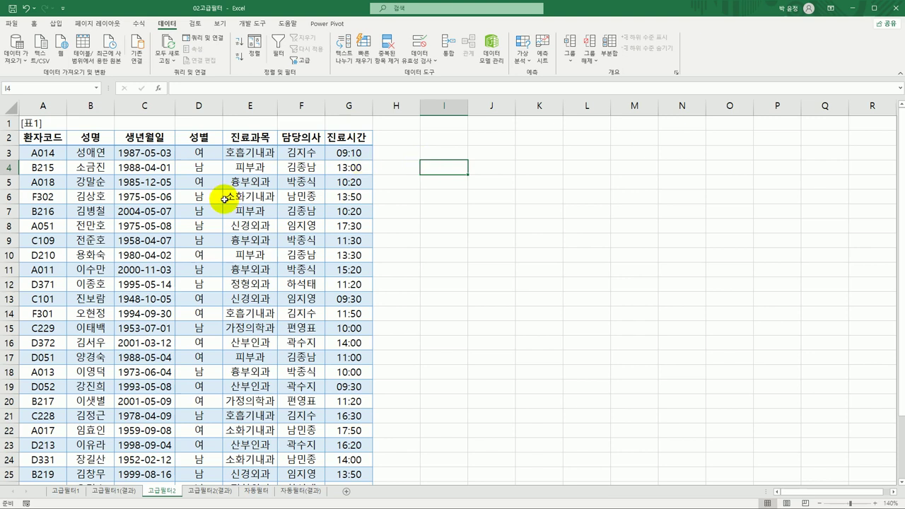
# Enter 조건 in I2 as the header for the advanced filter criteria on this sheet
pyautogui.click(438, 139)
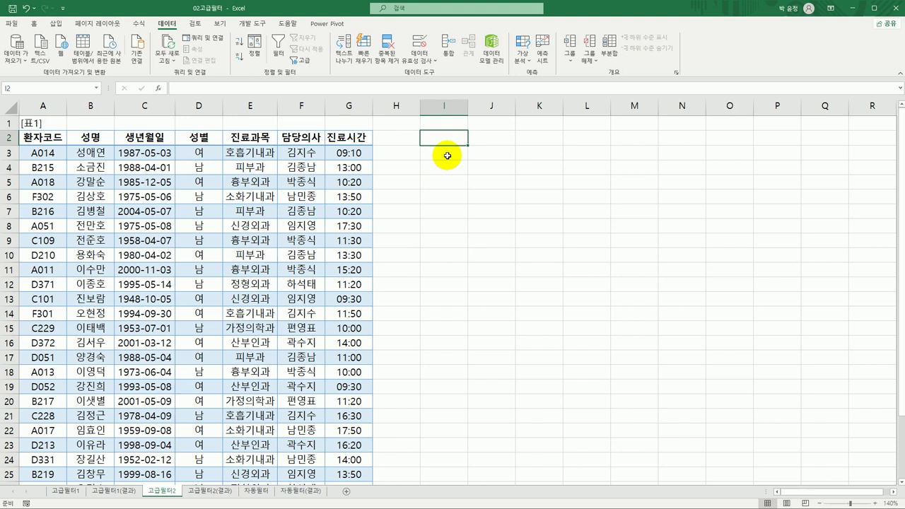
pyautogui.write('tj')
pyautogui.press('BackSpace')
pyautogui.press('BackSpace')
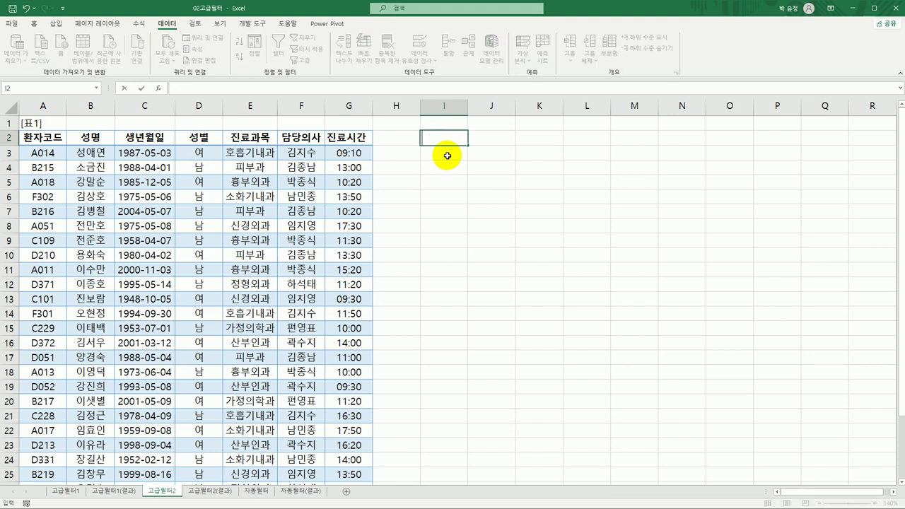
pyautogui.write('조건')
pyautogui.press('Return')
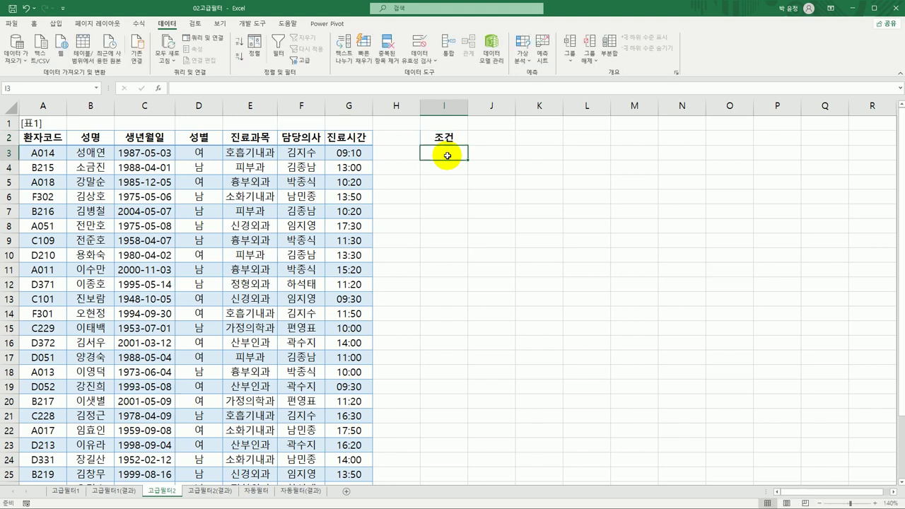
# Start an AND formula in I3 whose first condition tests the birth year with YEAR(C3)>=1987
pyautogui.write('=')
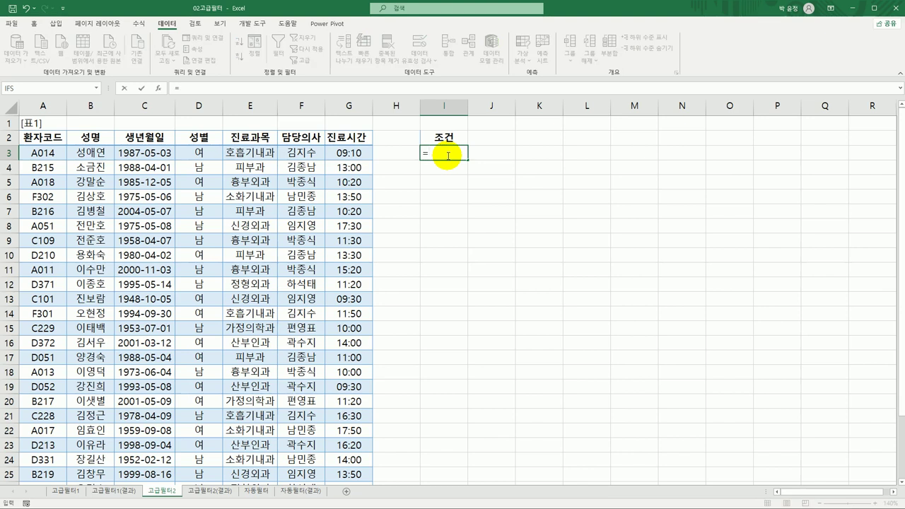
pyautogui.write('ㅁ')
pyautogui.press('BackSpace')
pyautogui.write('a')
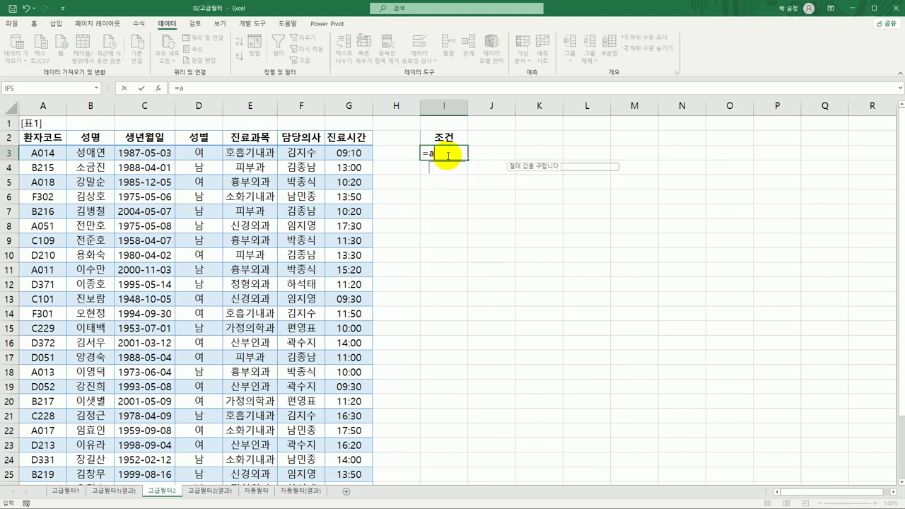
pyautogui.write('nd(')
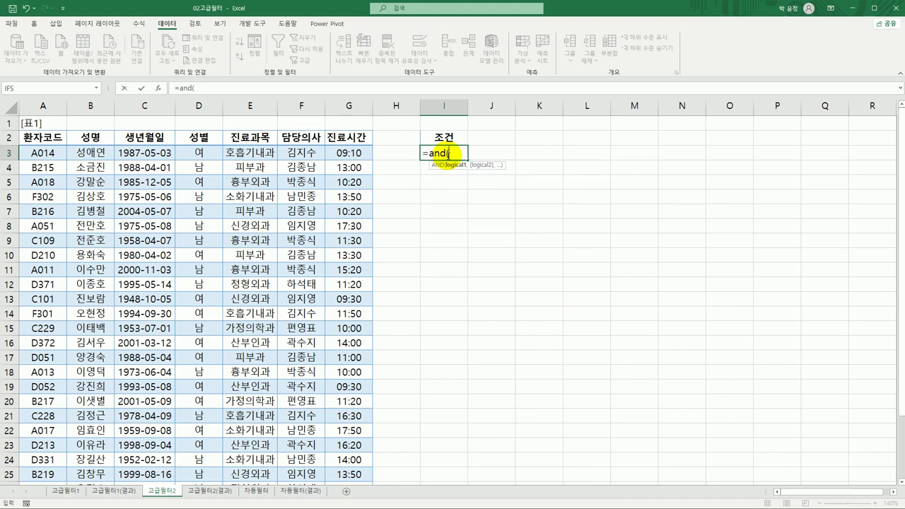
pyautogui.write('y')
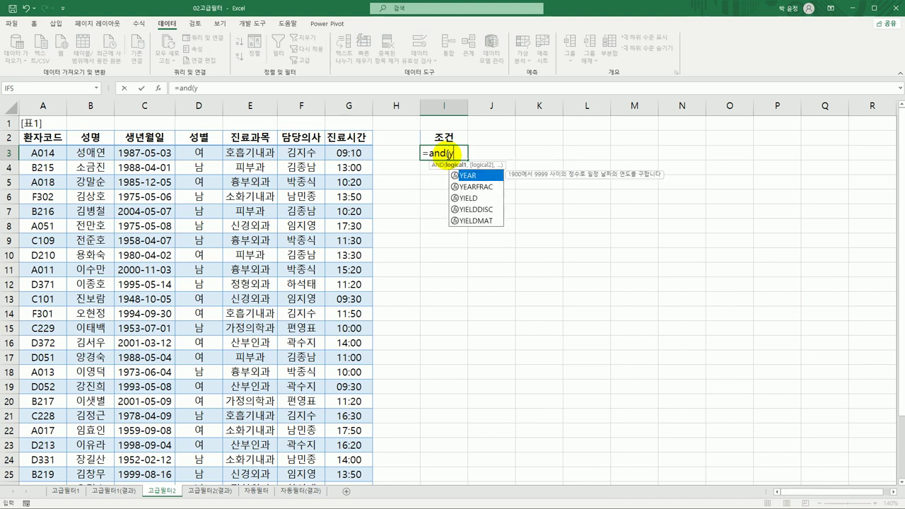
pyautogui.press('Tab')
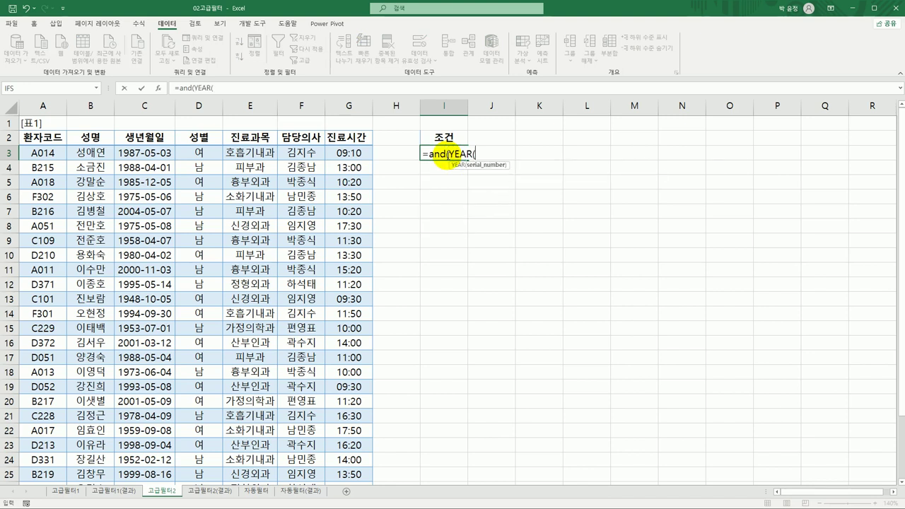
pyautogui.click(168, 154)
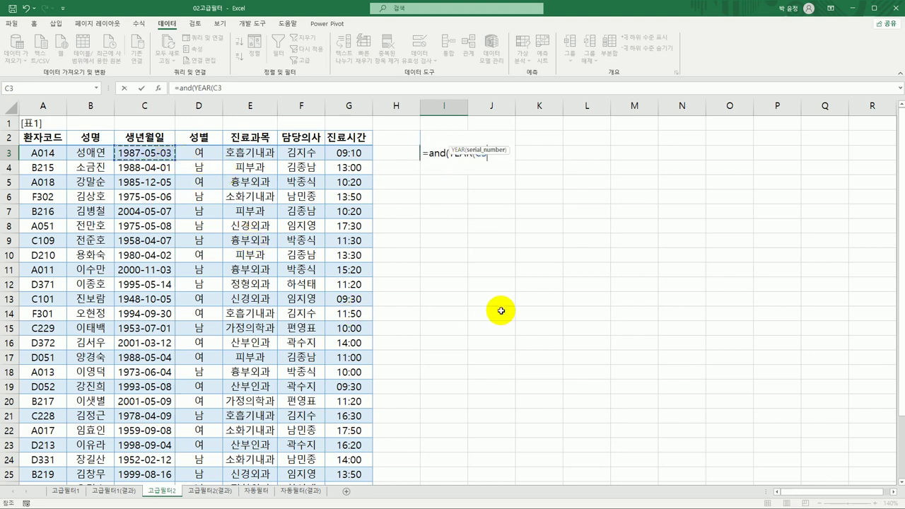
pyautogui.write(')')
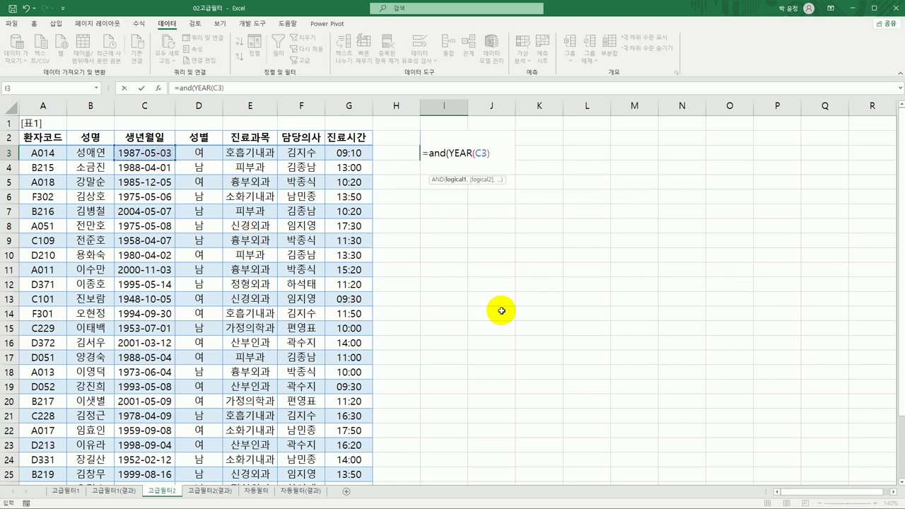
pyautogui.write('=')
pyautogui.press('BackSpace')
pyautogui.write('>=1987')
pyautogui.write(',')
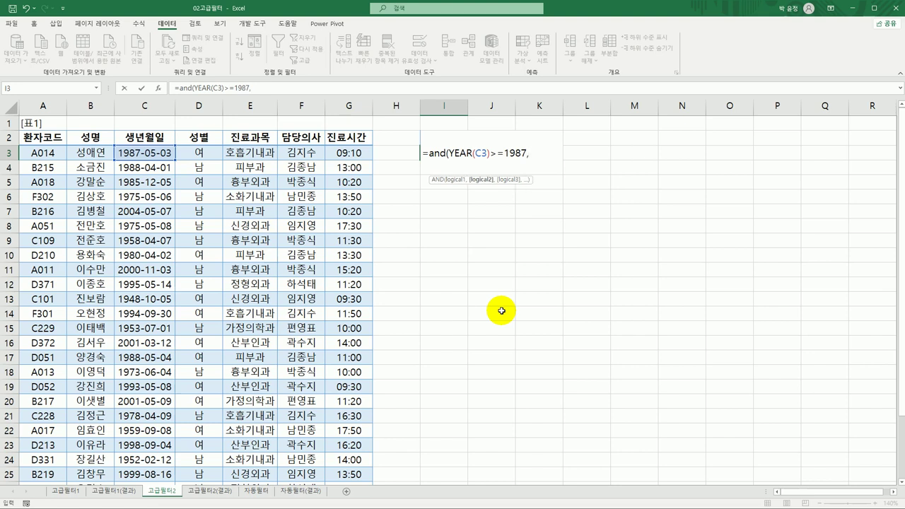
# Add G3>=0.5 as the second AND condition, covering treatment times from noon onward, and close the formula
pyautogui.click(350, 154)
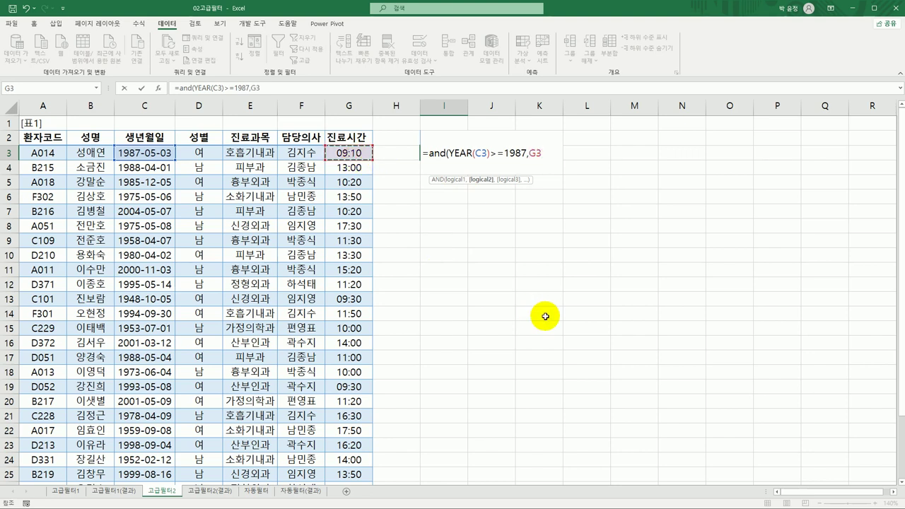
pyautogui.write('>=0.5')
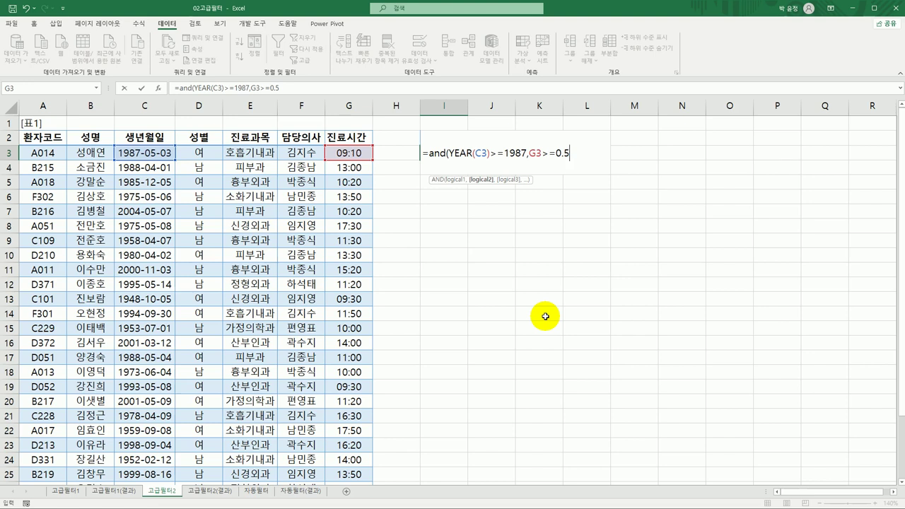
pyautogui.write(')')
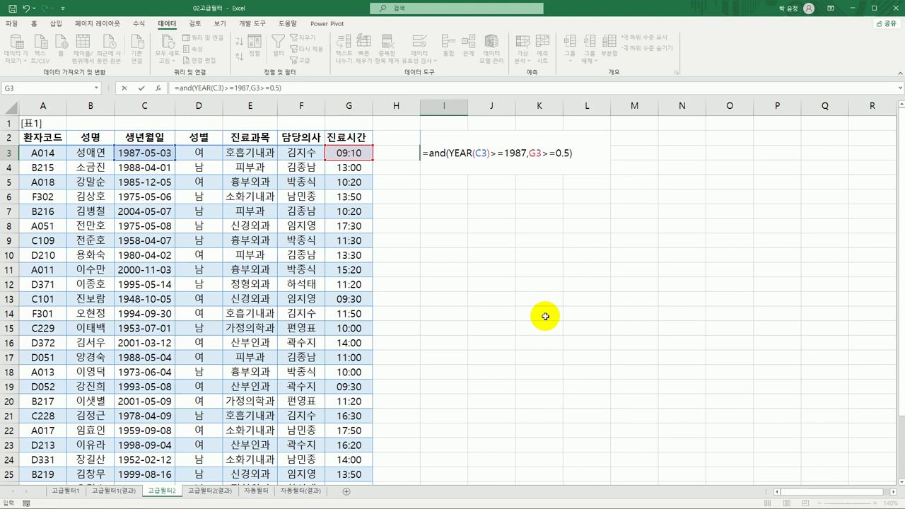
# Try column-absolute references in the criteria formula, changing C3 to $C3 and G3 to $G3
pyautogui.click(481, 153)
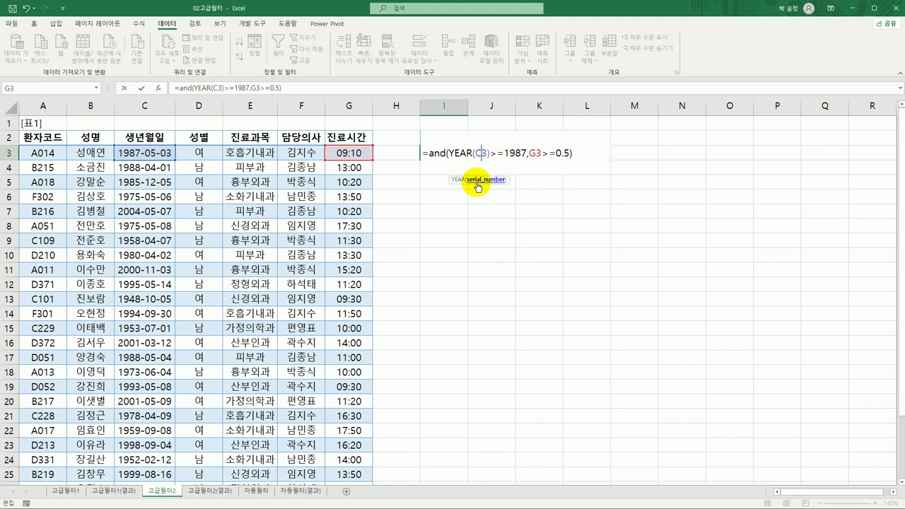
pyautogui.press('F4')
pyautogui.press('F4')
pyautogui.press('F4')
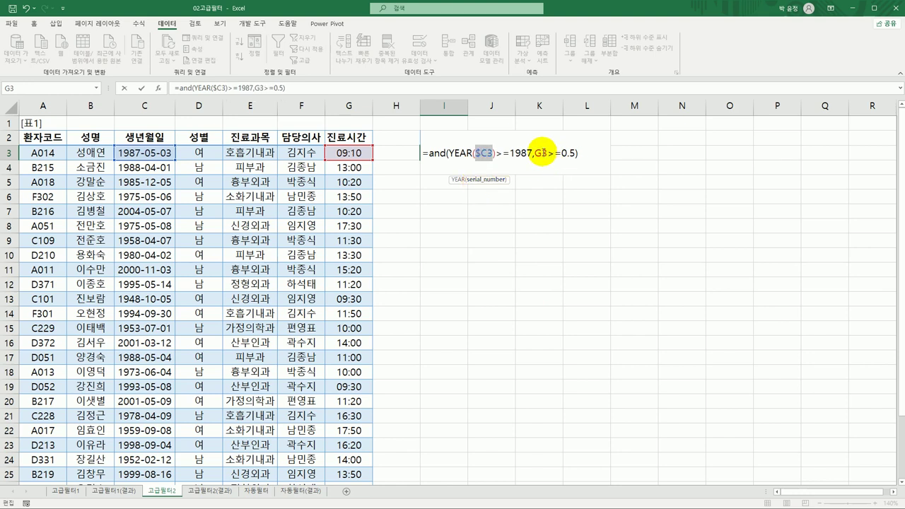
pyautogui.click(542, 153)
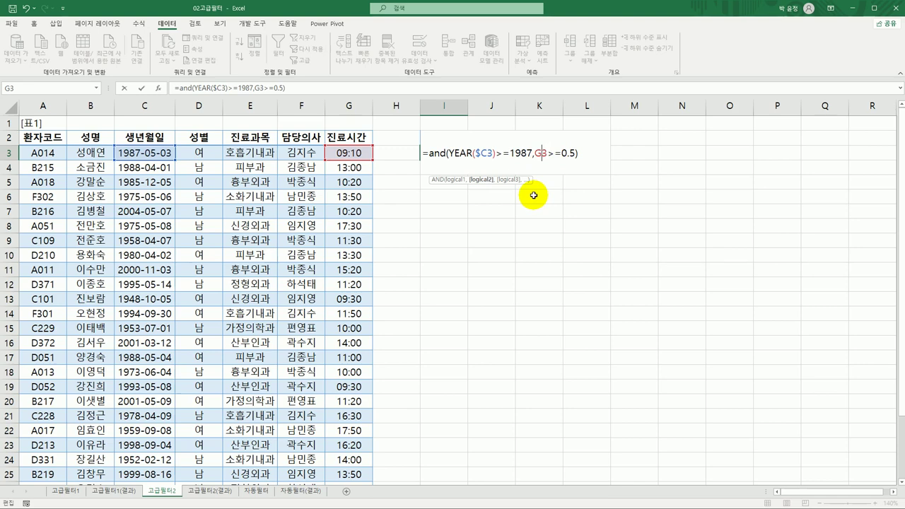
pyautogui.press('F4')
pyautogui.press('F4')
pyautogui.press('F4')
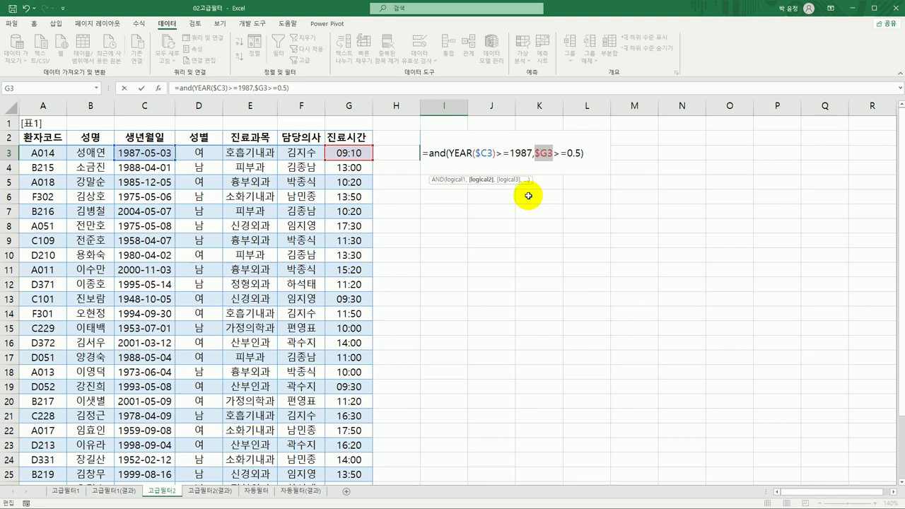
# Return both references to the relative forms C3 and G3 and commit the criteria formula in I3
pyautogui.press('F4')
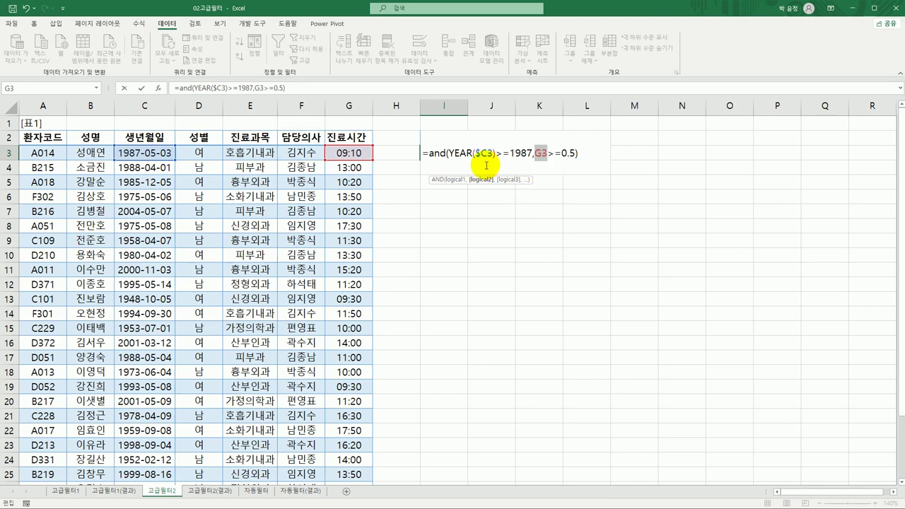
pyautogui.click(480, 155)
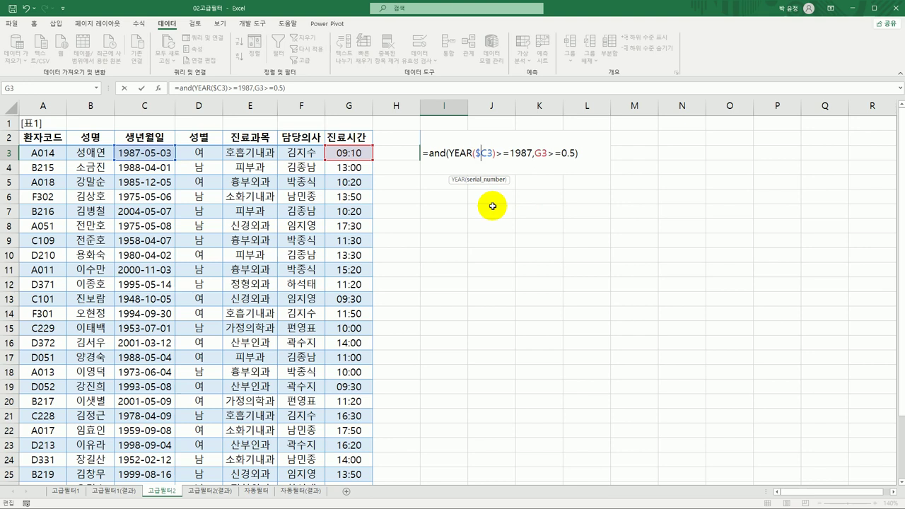
pyautogui.press('F4')
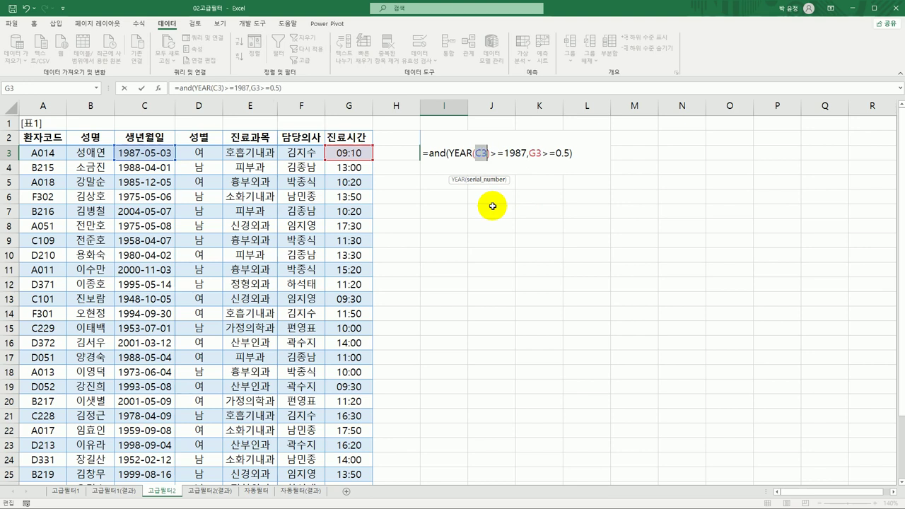
pyautogui.click(571, 157)
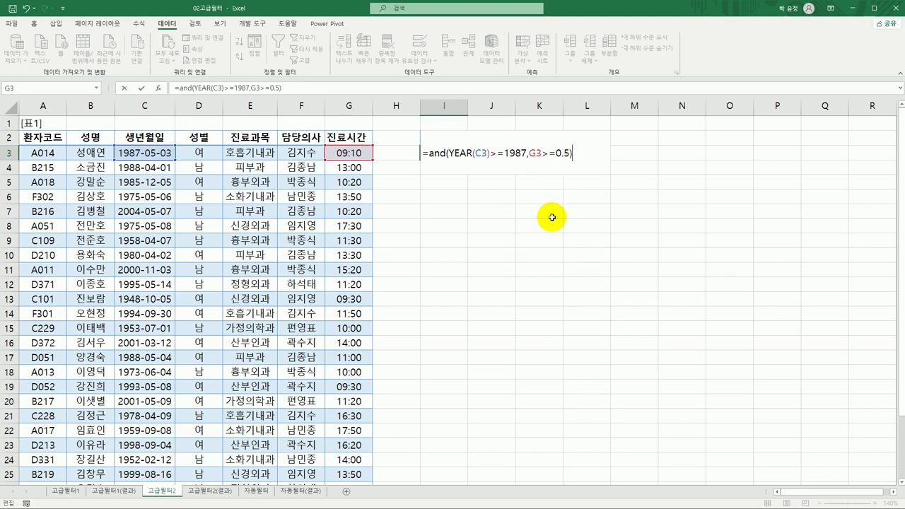
pyautogui.press('Return')
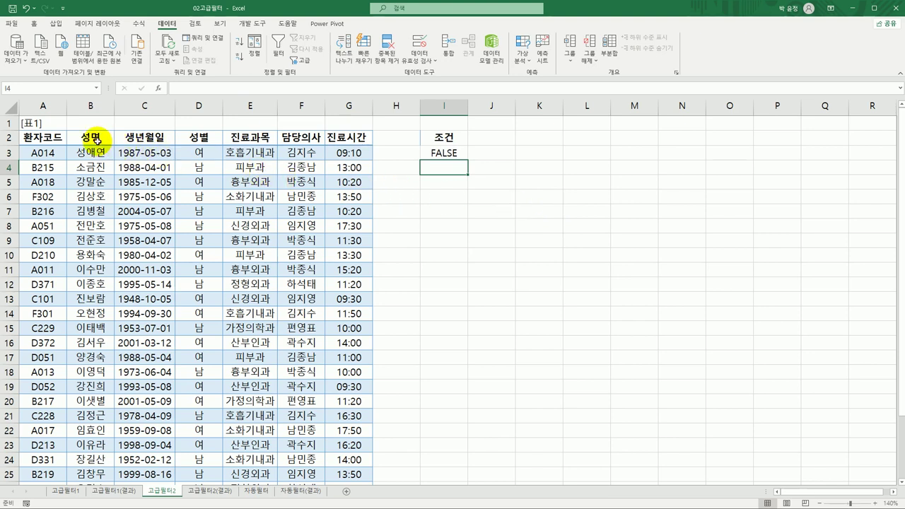
# Copy the 성명, 생년월일, 진료과목 and 진료시간 headers to I5:L5 as the output fields
pyautogui.moveTo(90, 136); pyautogui.dragTo(147, 137)
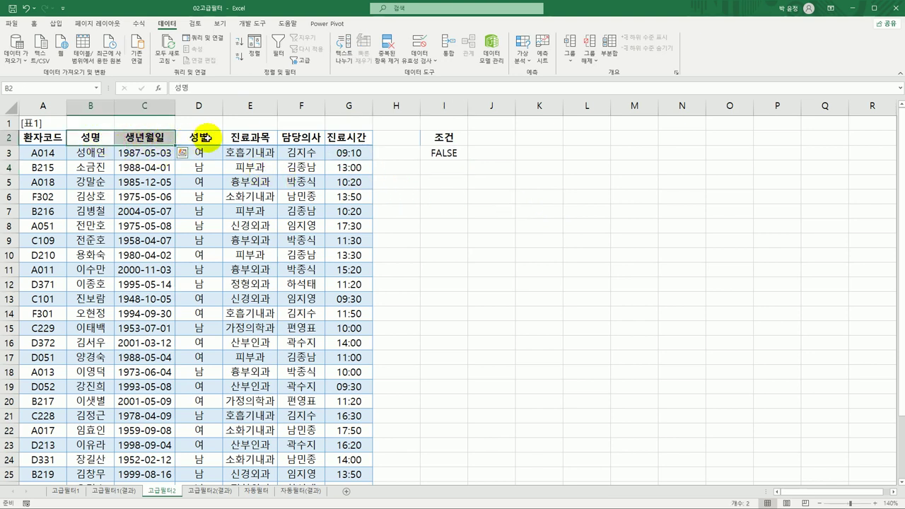
pyautogui.keyDown('ctrl'); pyautogui.click(252, 137); pyautogui.keyUp('ctrl')
pyautogui.keyDown('ctrl'); pyautogui.click(347, 137); pyautogui.keyUp('ctrl')
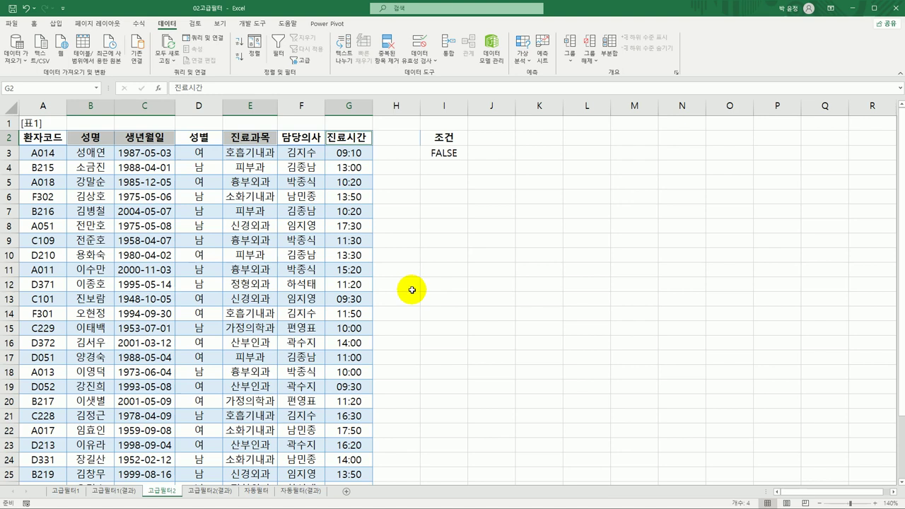
pyautogui.hotkey('ctrl', 'c')
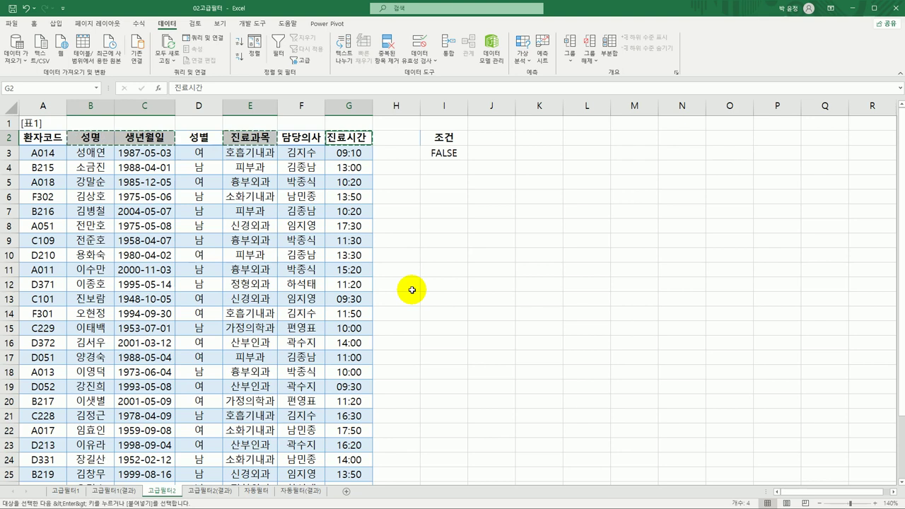
pyautogui.click(441, 182)
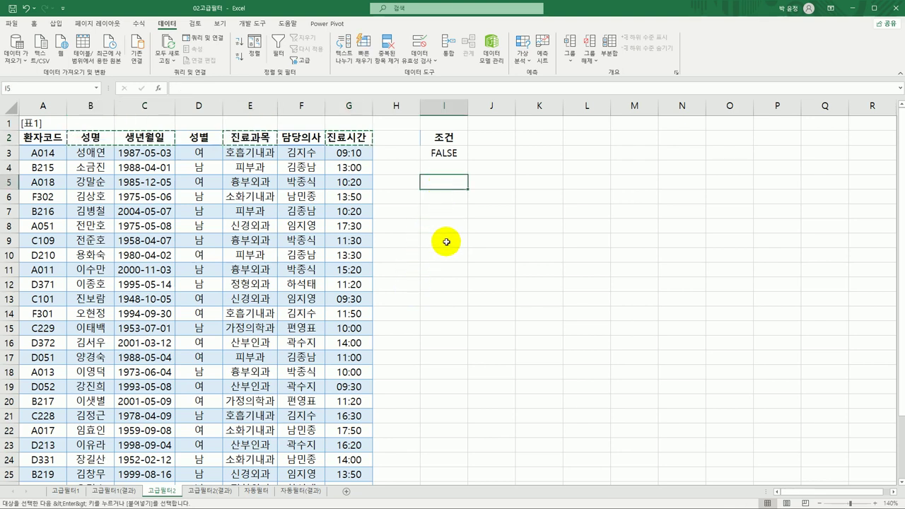
pyautogui.hotkey('ctrl', 'v')
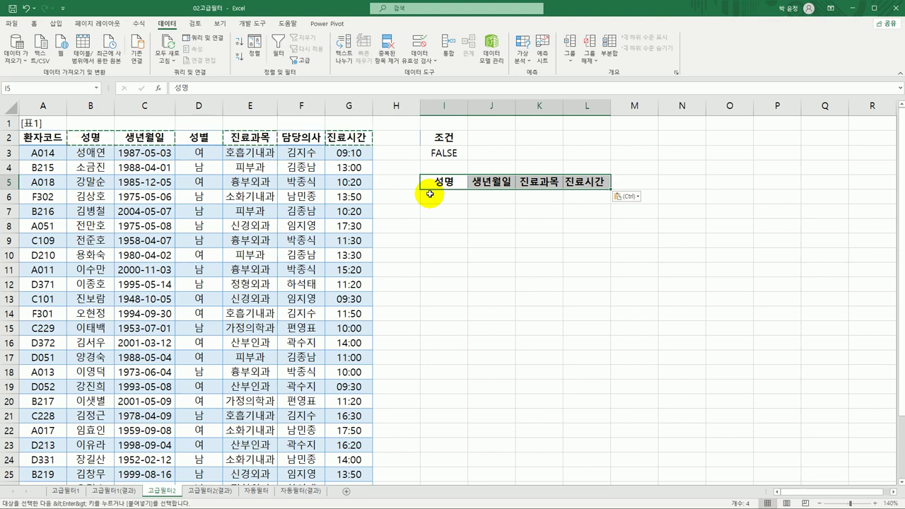
# Open an advanced filter on the patient table A2:G30 and set I2:I3 as its criteria range
pyautogui.click(164, 170)
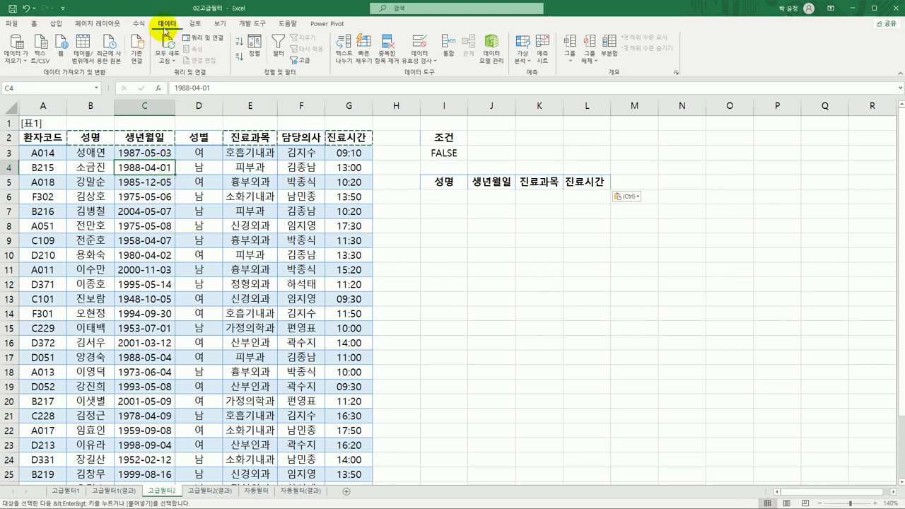
pyautogui.click(301, 62)
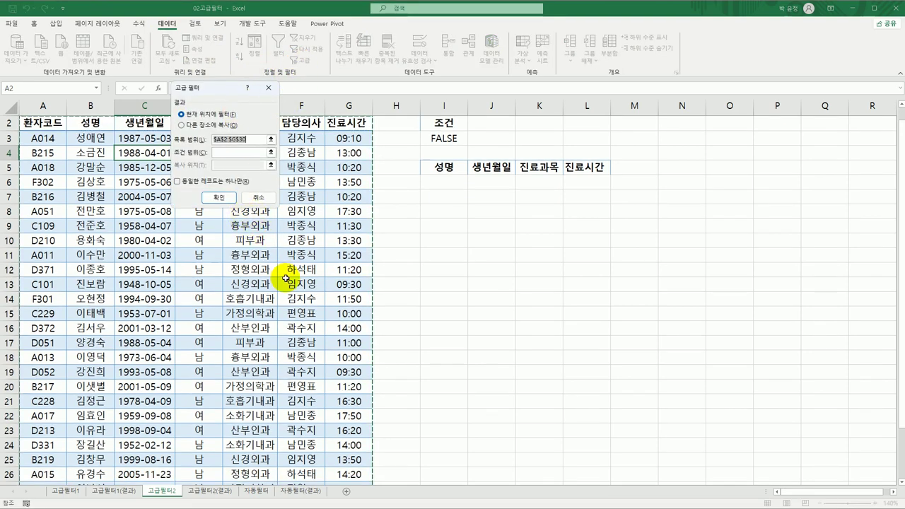
pyautogui.scroll(-5, 285, 278)
pyautogui.scroll(5, 286, 278)
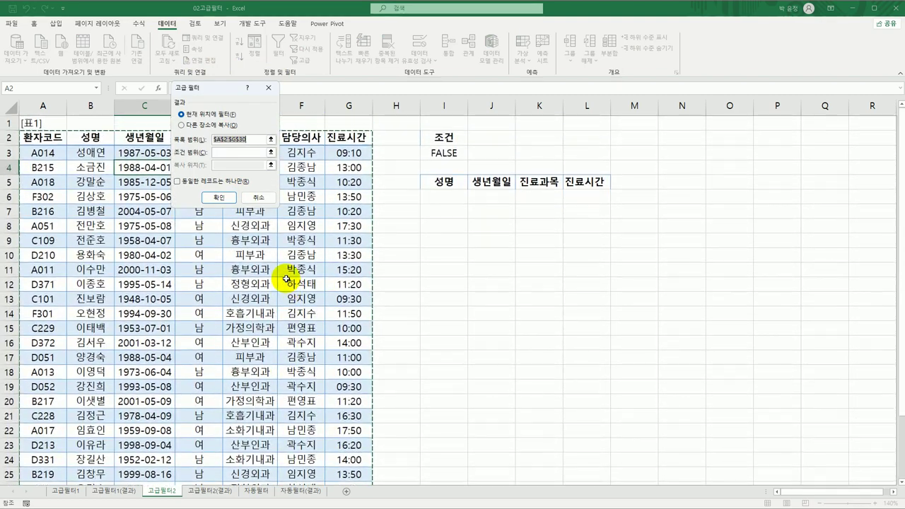
pyautogui.moveTo(216, 90); pyautogui.dragTo(423, 220)
pyautogui.click(433, 279)
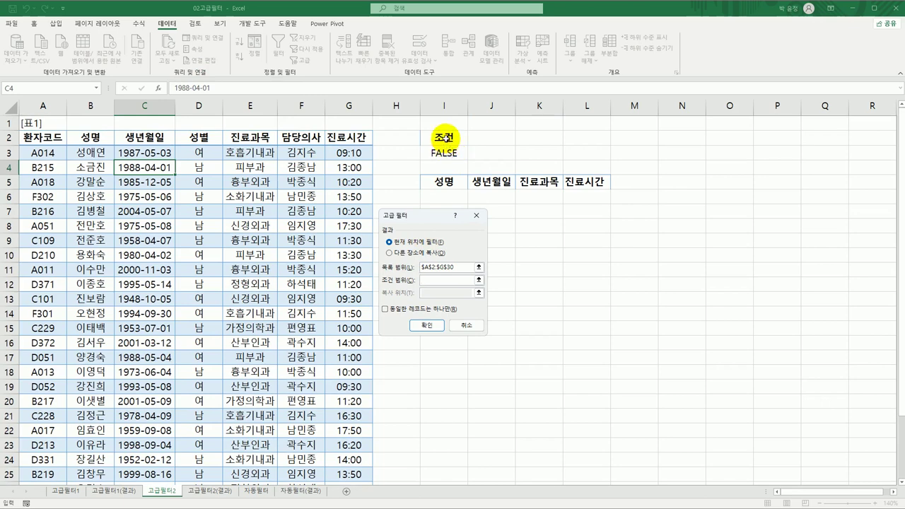
pyautogui.moveTo(444, 137); pyautogui.dragTo(446, 148)
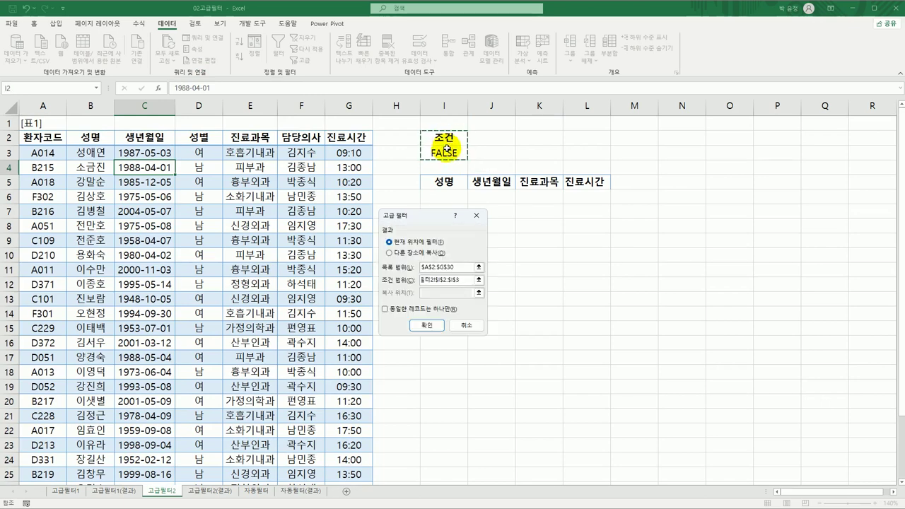
# Set the filter to copy its results to another location, I5:L5, and run it
pyautogui.click(405, 255)
pyautogui.click(424, 293)
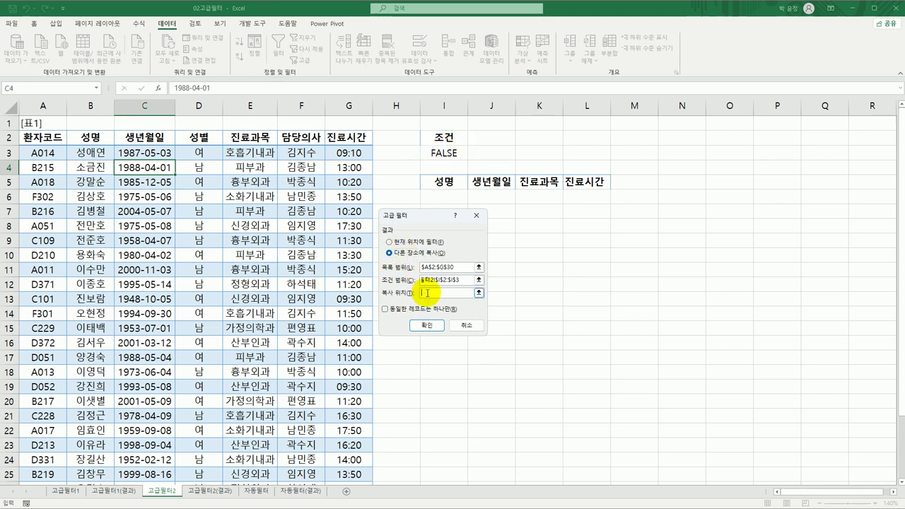
pyautogui.moveTo(440, 183); pyautogui.dragTo(577, 185)
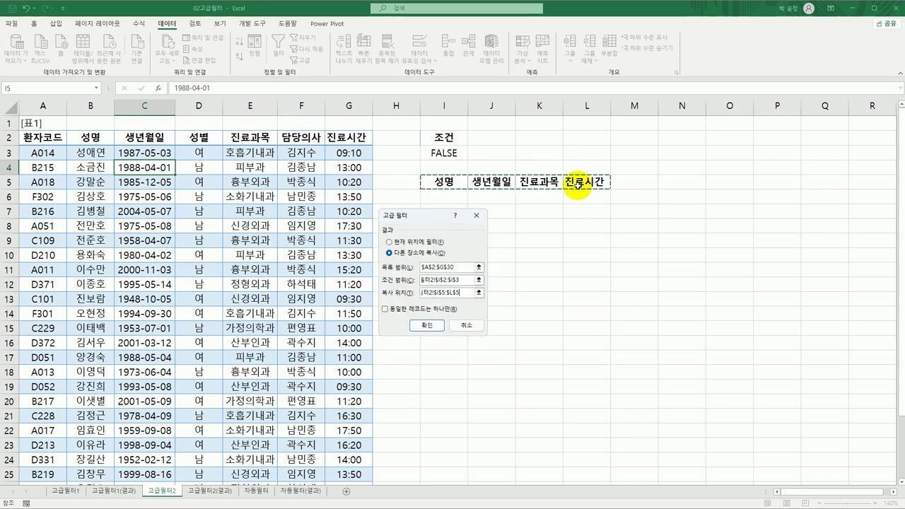
pyautogui.click(429, 325)
# Fit the extracted 생년월일 column J to its dates and open the 고급필터2(결과) sheet for comparison
pyautogui.click(586, 332)
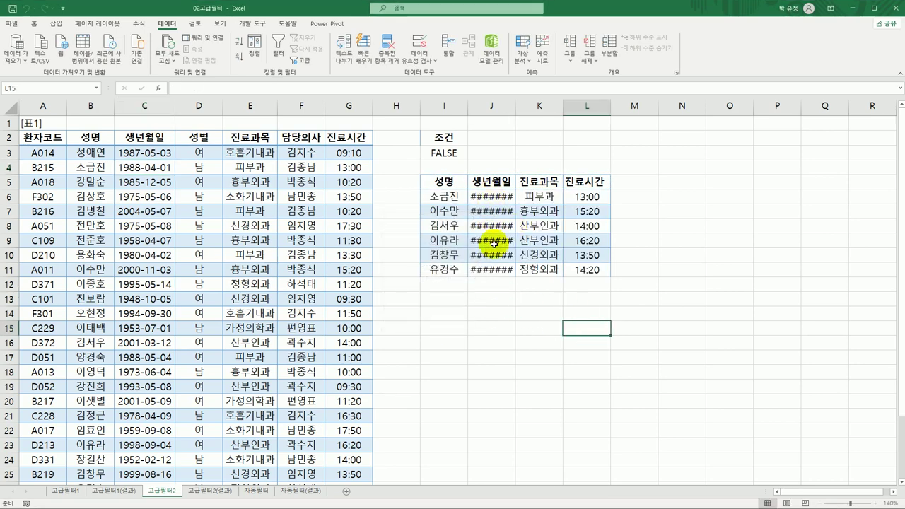
pyautogui.doubleClick(516, 110)
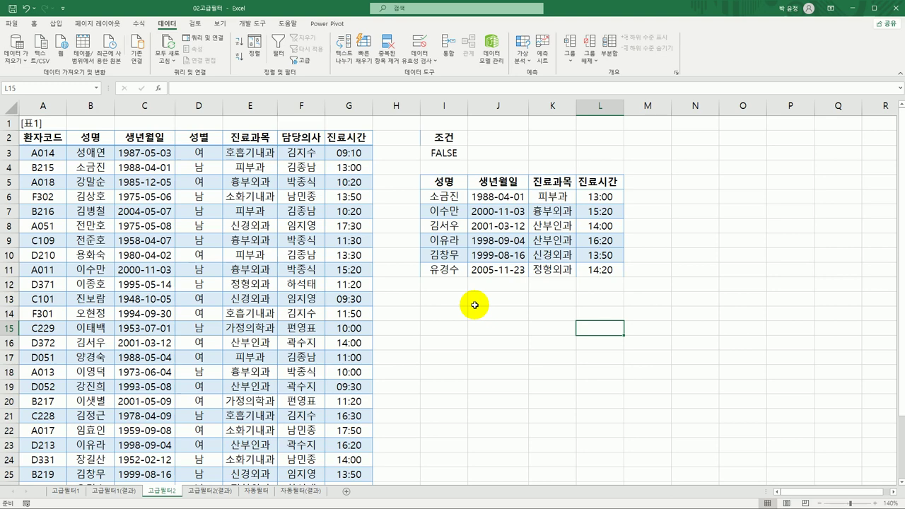
pyautogui.click(227, 491)
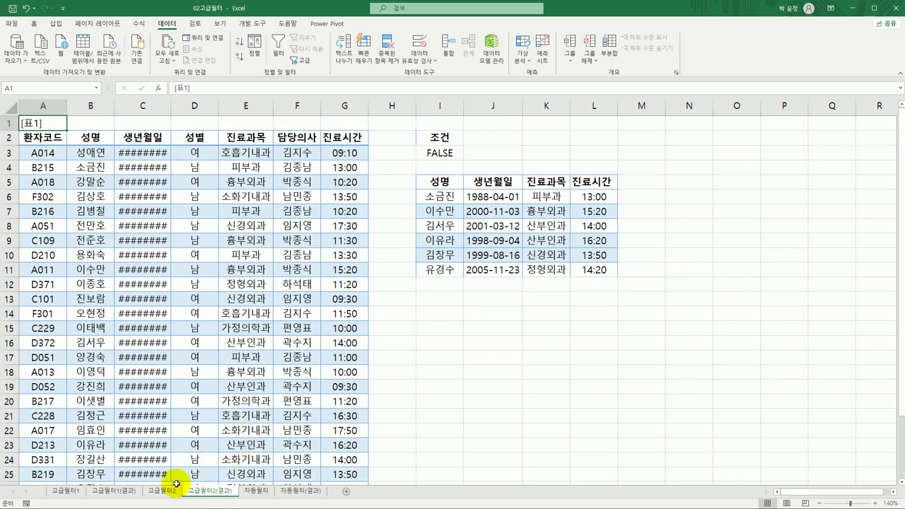
# Compare the extracted patient rows on 고급필터2 with those on the 고급필터2(결과) sheet
pyautogui.click(167, 490)
pyautogui.click(204, 490)
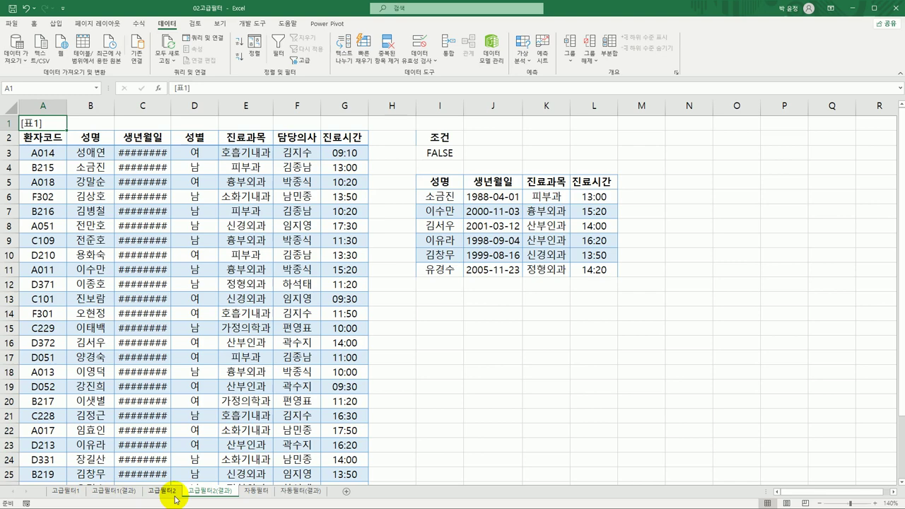
# Open the 자동필터 sheet and turn on AutoFilter for the 대리점별 보트 판매현황 table
pyautogui.click(255, 493)
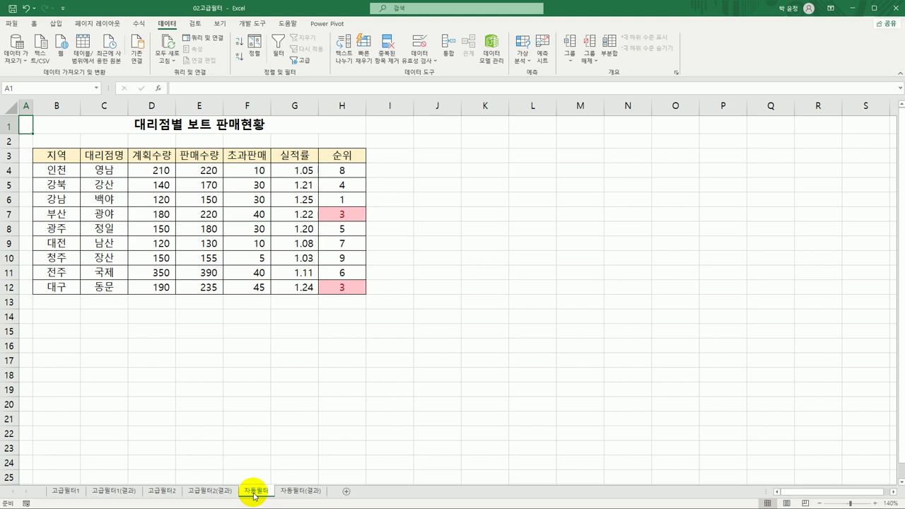
pyautogui.click(216, 168)
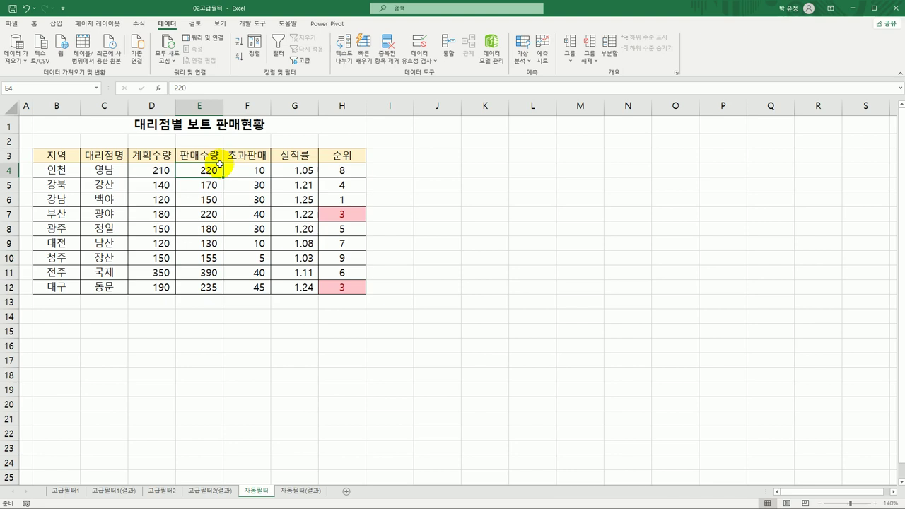
pyautogui.click(157, 209)
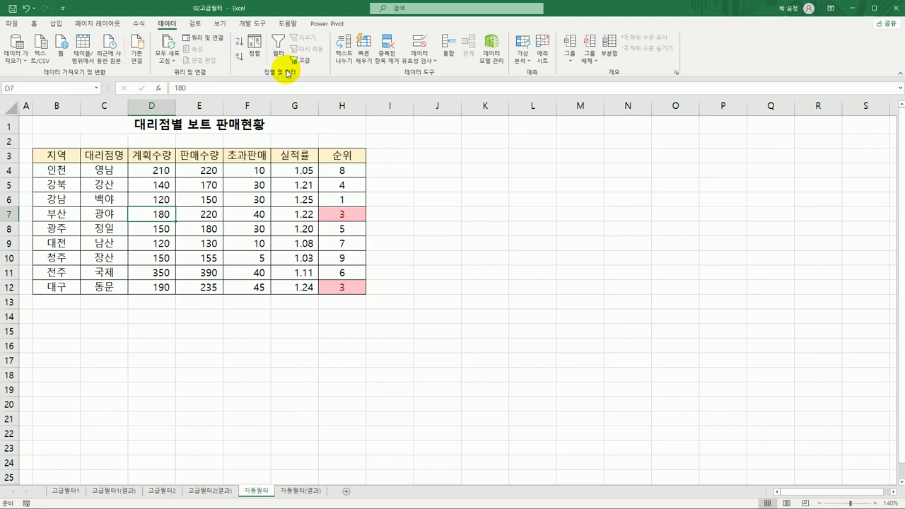
pyautogui.click(278, 48)
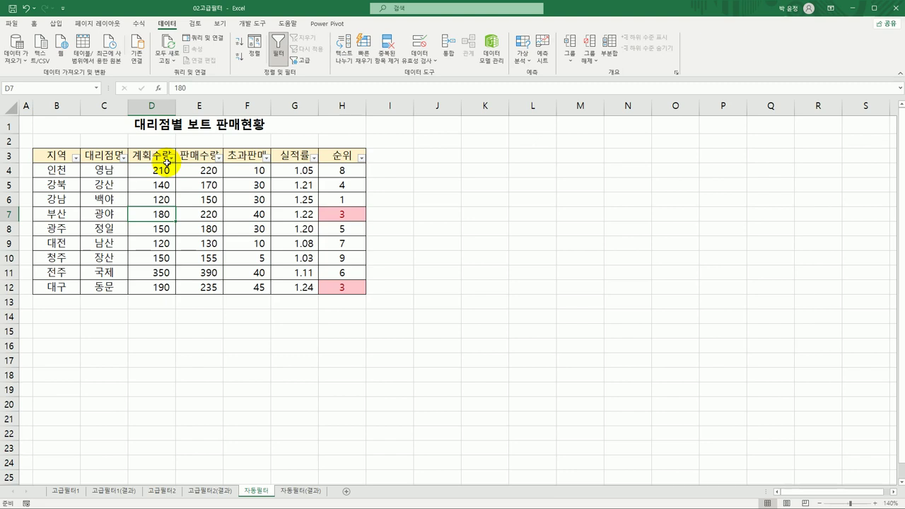
# Sort the boat sales table by 지역 in ascending text order
pyautogui.click(53, 155)
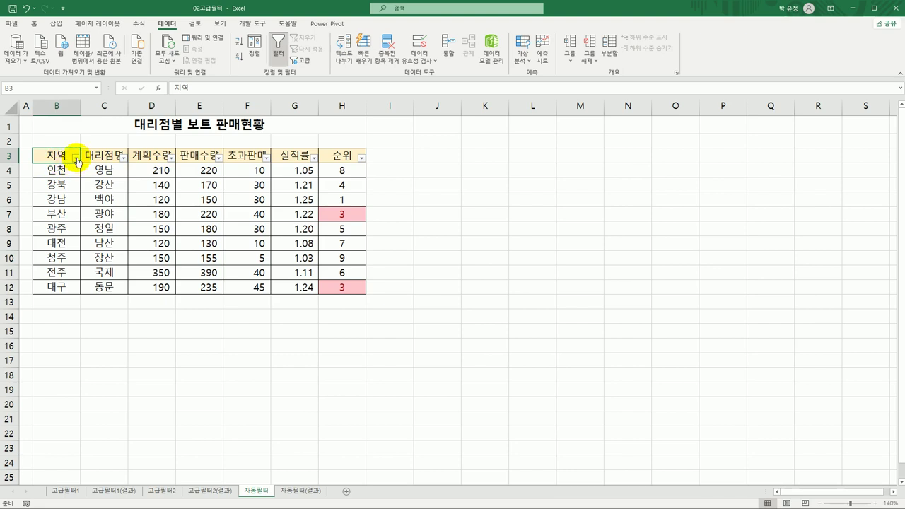
pyautogui.click(77, 158)
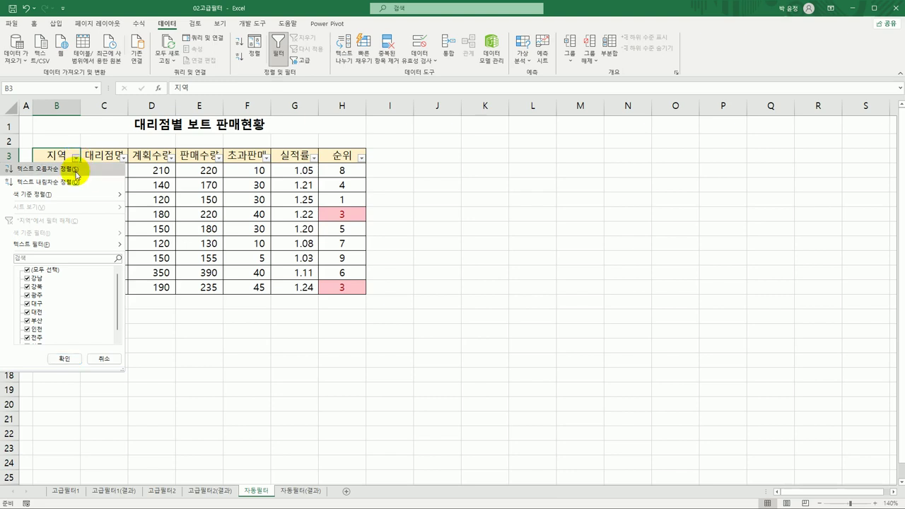
pyautogui.click(76, 171)
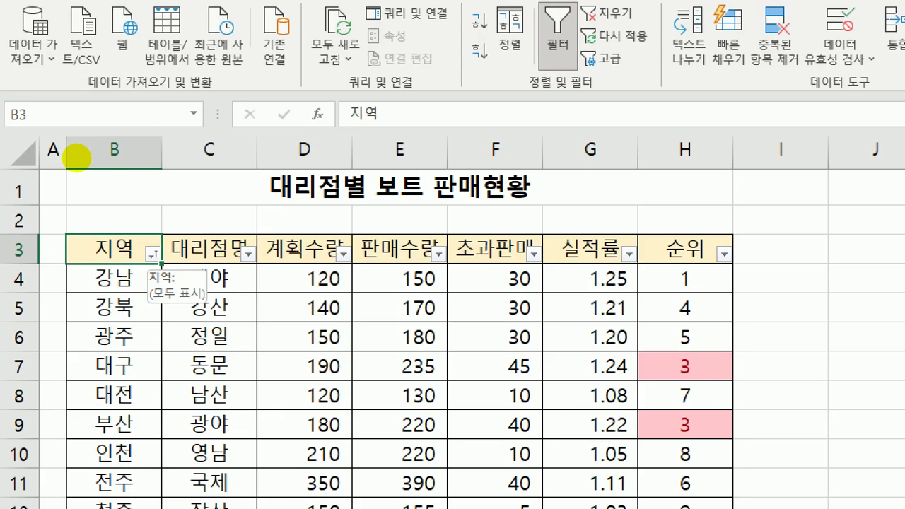
pyautogui.moveTo(154, 252)
pyautogui.mouseDown()
pyautogui.moveTo(145, 267)
pyautogui.moveTo(161, 246)
pyautogui.moveTo(177, 262)
pyautogui.mouseUp()
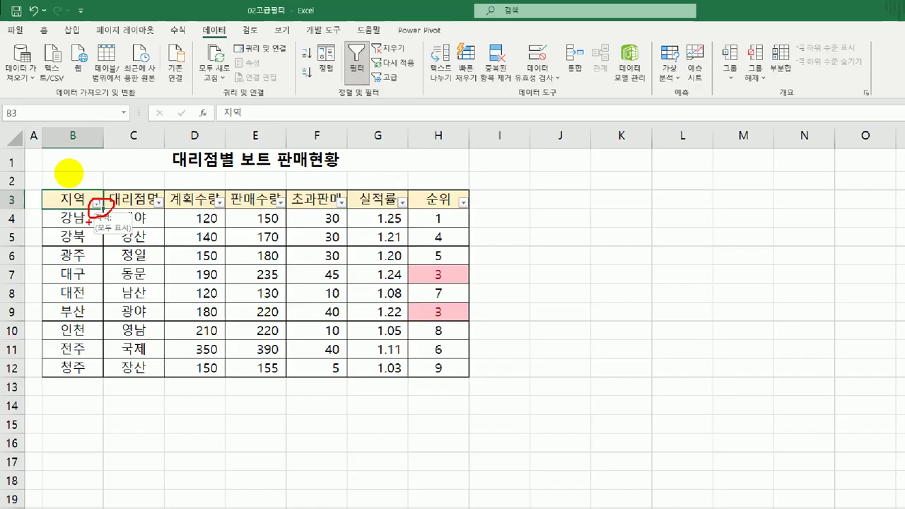
pyautogui.press('Escape')
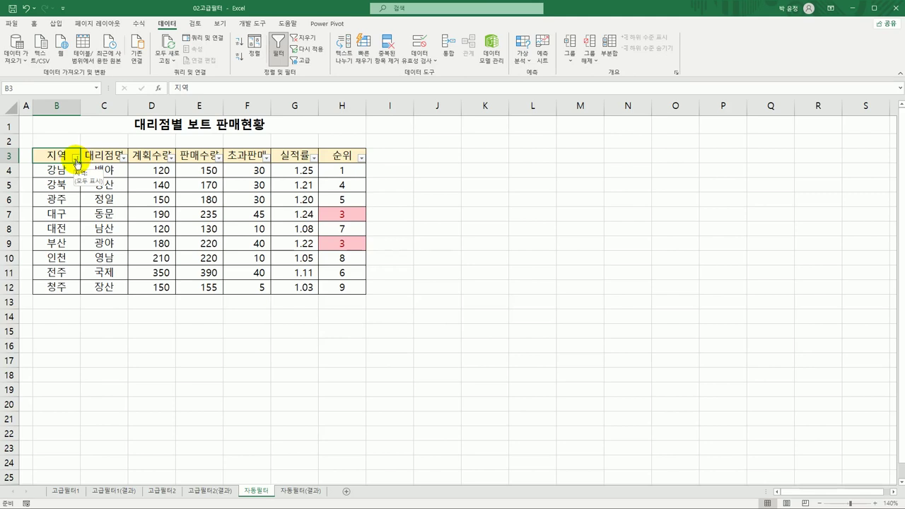
# Filter the 판매수량 column with a number filter for values greater than or equal to 200
pyautogui.click(219, 158)
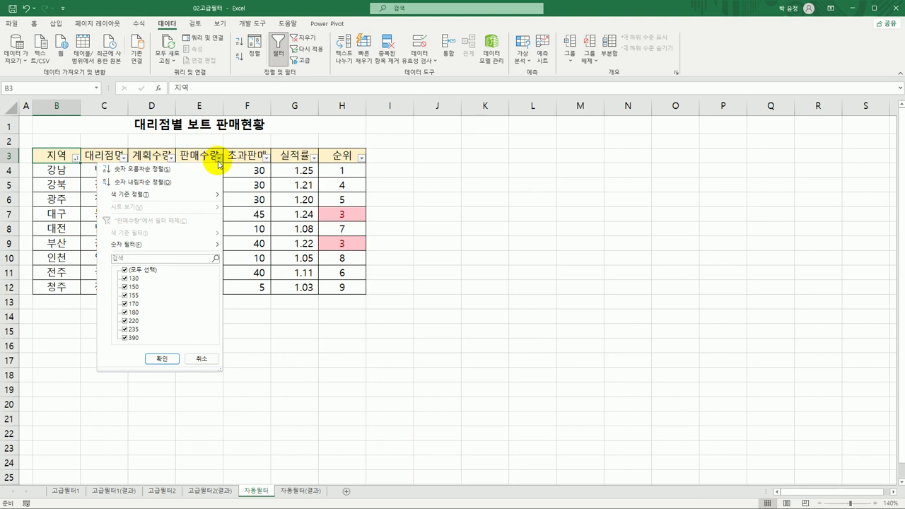
pyautogui.click(207, 244)
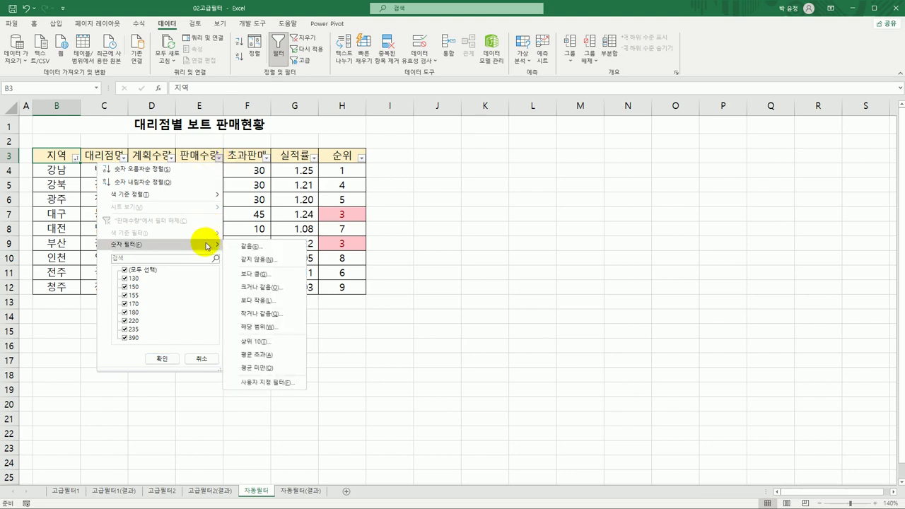
pyautogui.click(279, 288)
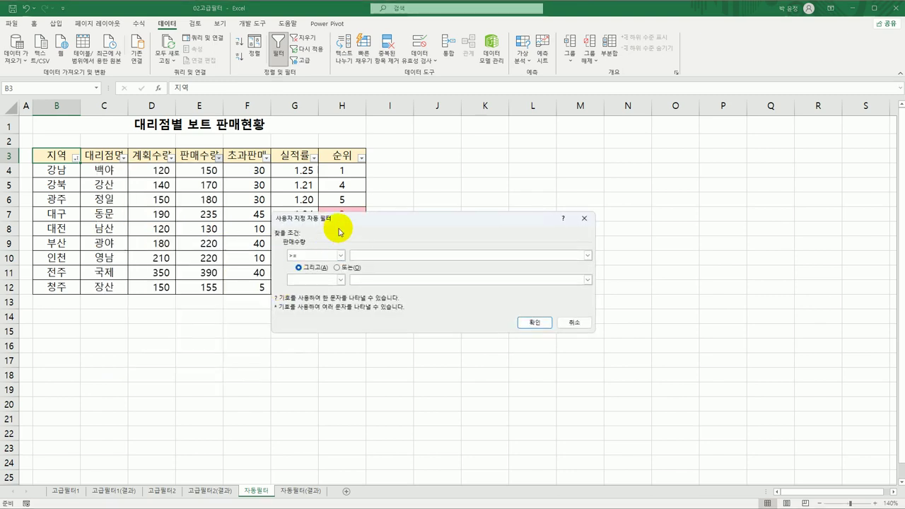
pyautogui.write('200')
pyautogui.click(524, 323)
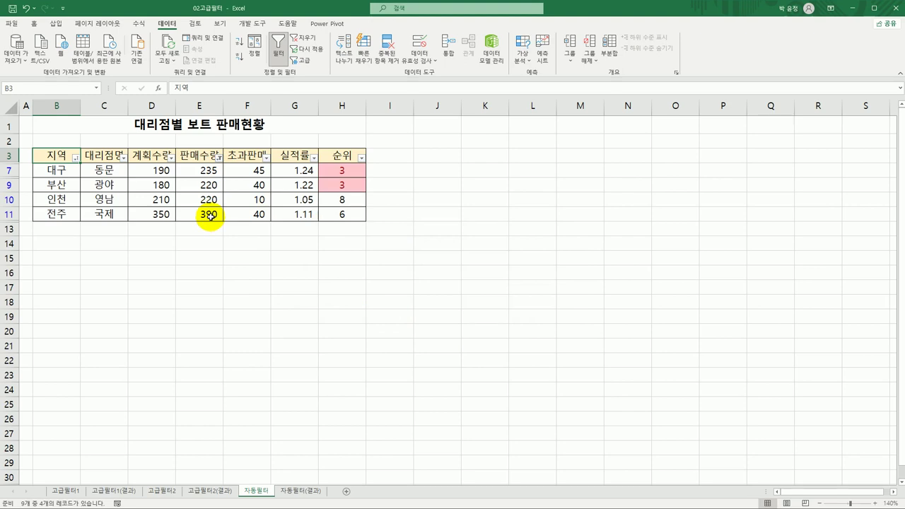
# Compare the filtered 자동필터 table with the answer on the 자동필터(결과) sheet
pyautogui.click(309, 492)
pyautogui.click(259, 489)
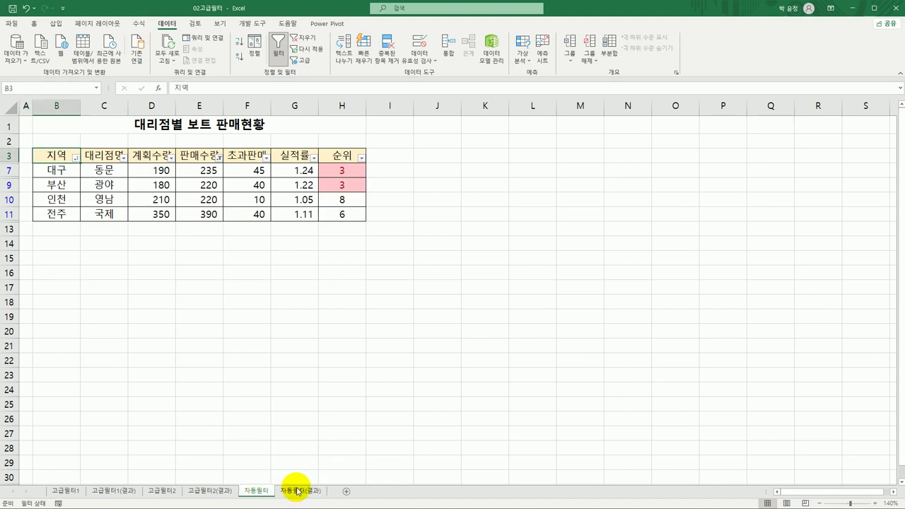
pyautogui.click(296, 491)
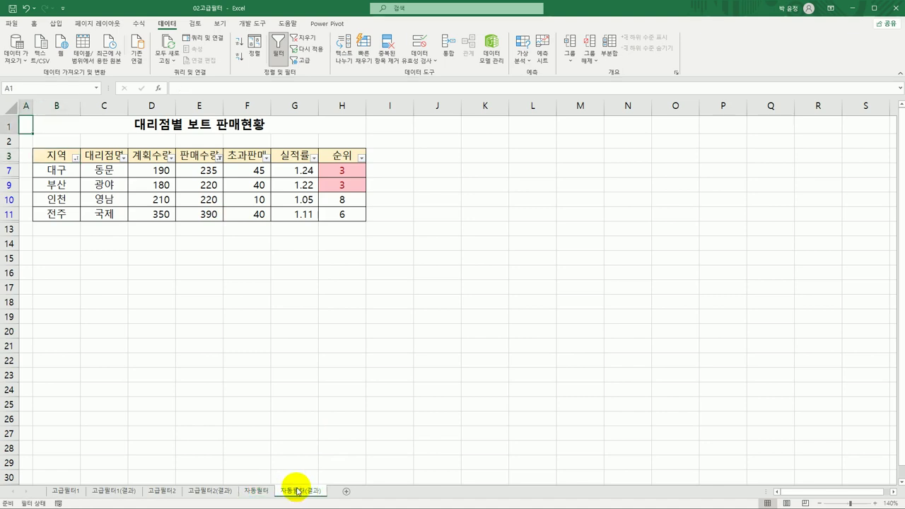
# Try clearing the filter conditions and turning off AutoFilter on the 자동필터(결과) table, undoing each change
pyautogui.click(243, 170)
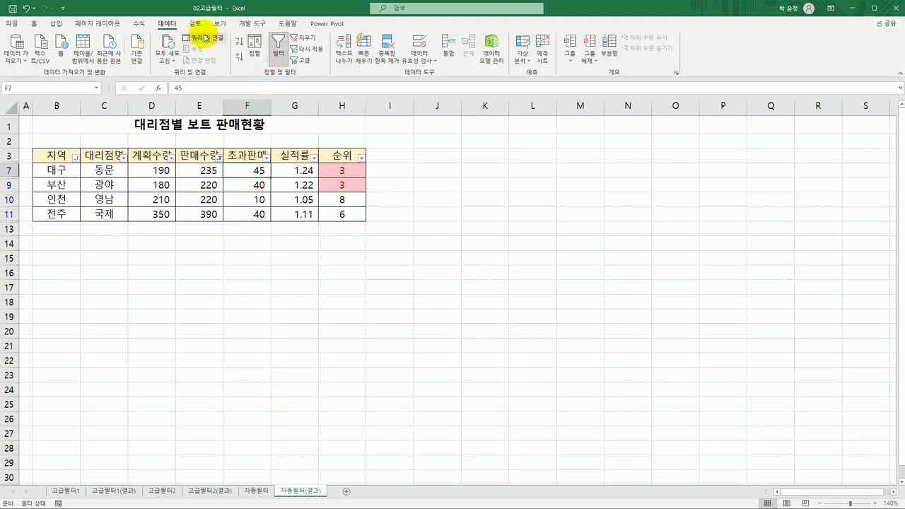
pyautogui.click(302, 41)
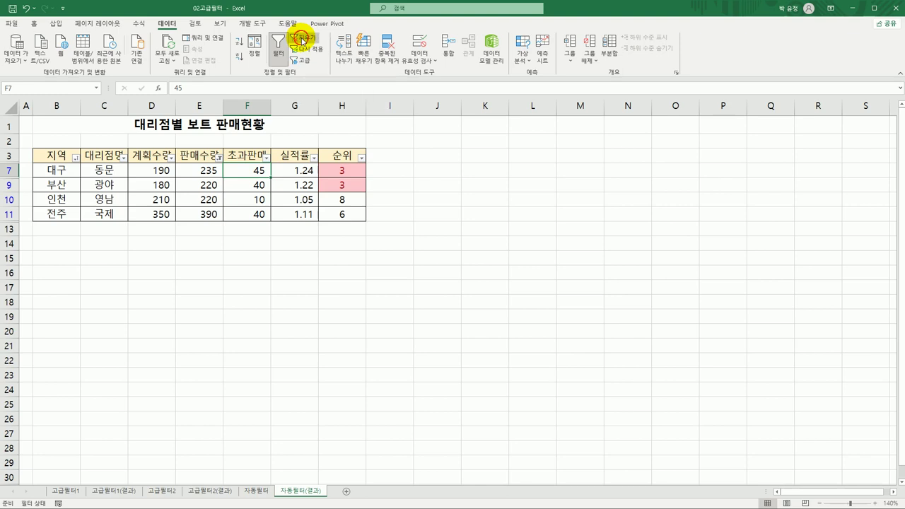
pyautogui.click(301, 40)
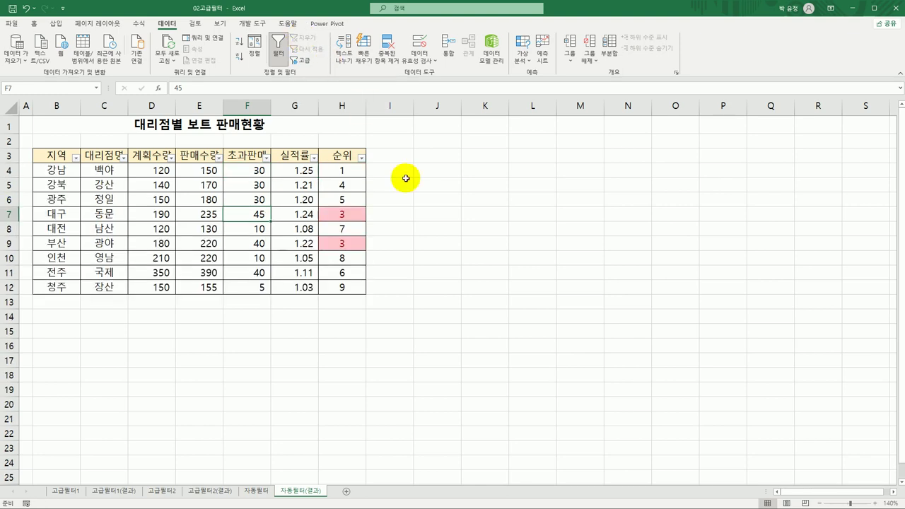
pyautogui.click(25, 8)
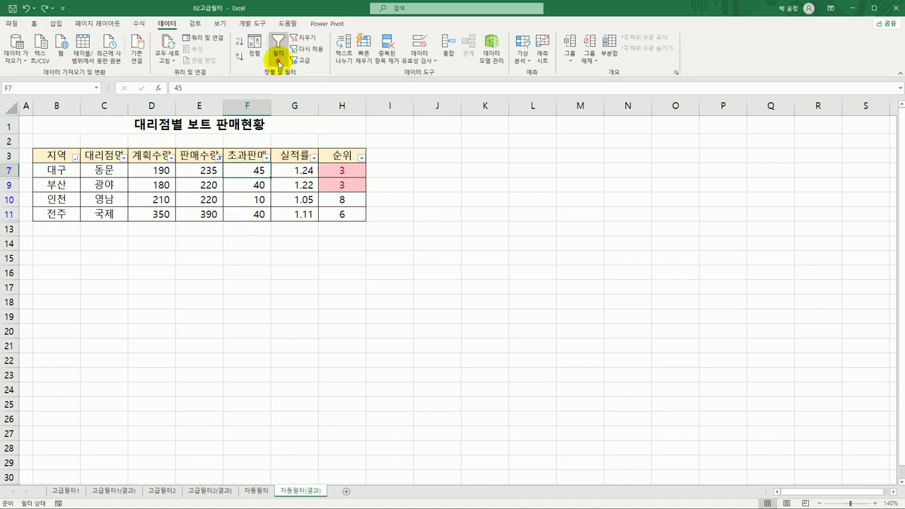
pyautogui.click(279, 65)
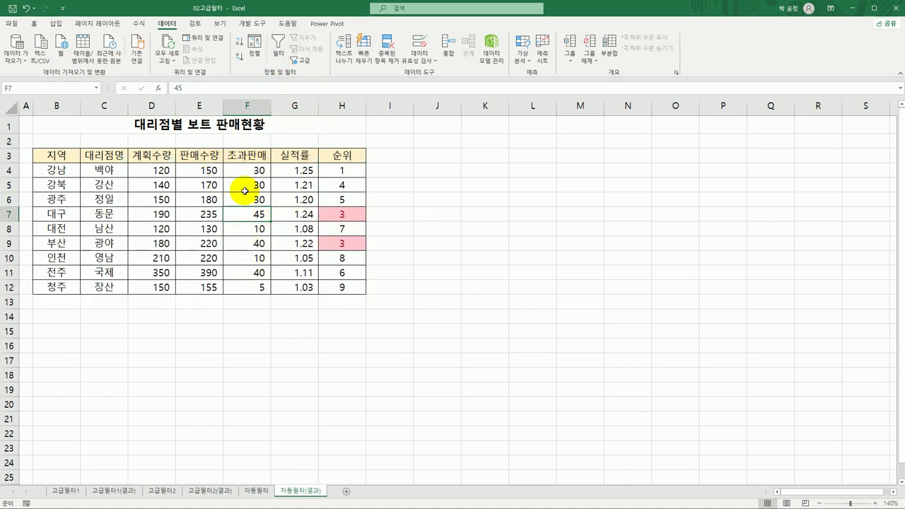
pyautogui.click(26, 8)
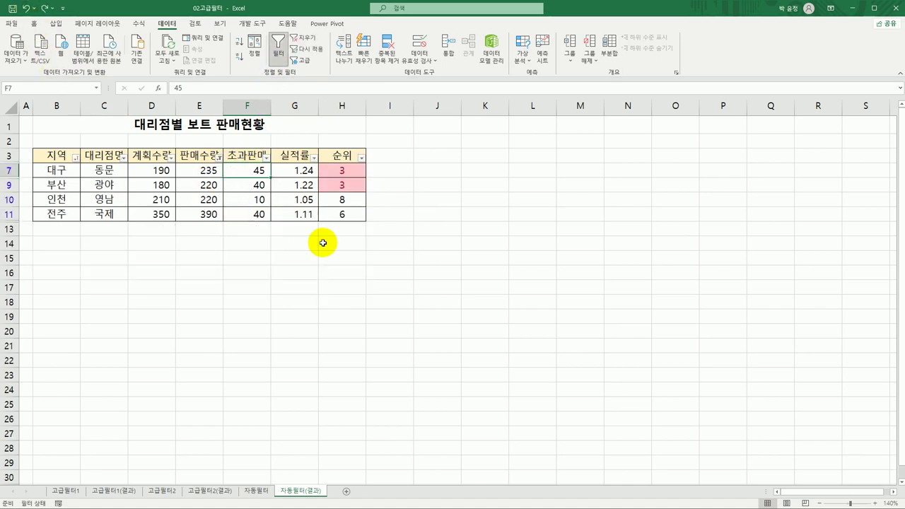